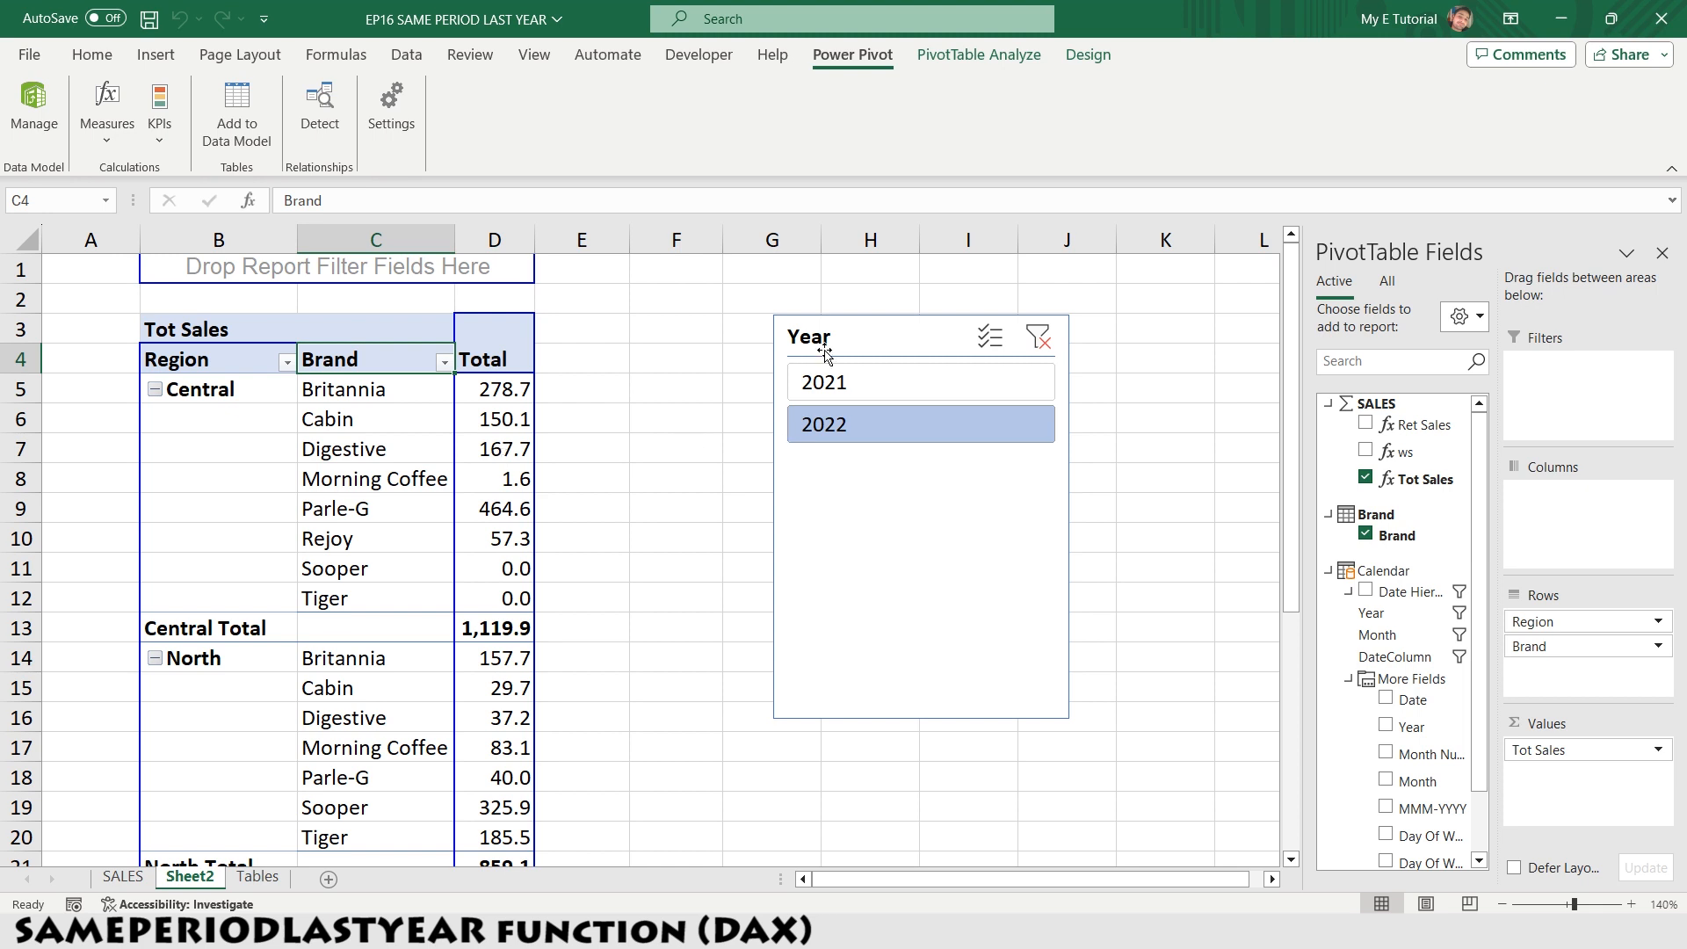
- Move the Year slicer closer to the pivot table, and switch its filter to 2021 and back to 2022
drag(846, 341, 783, 337)
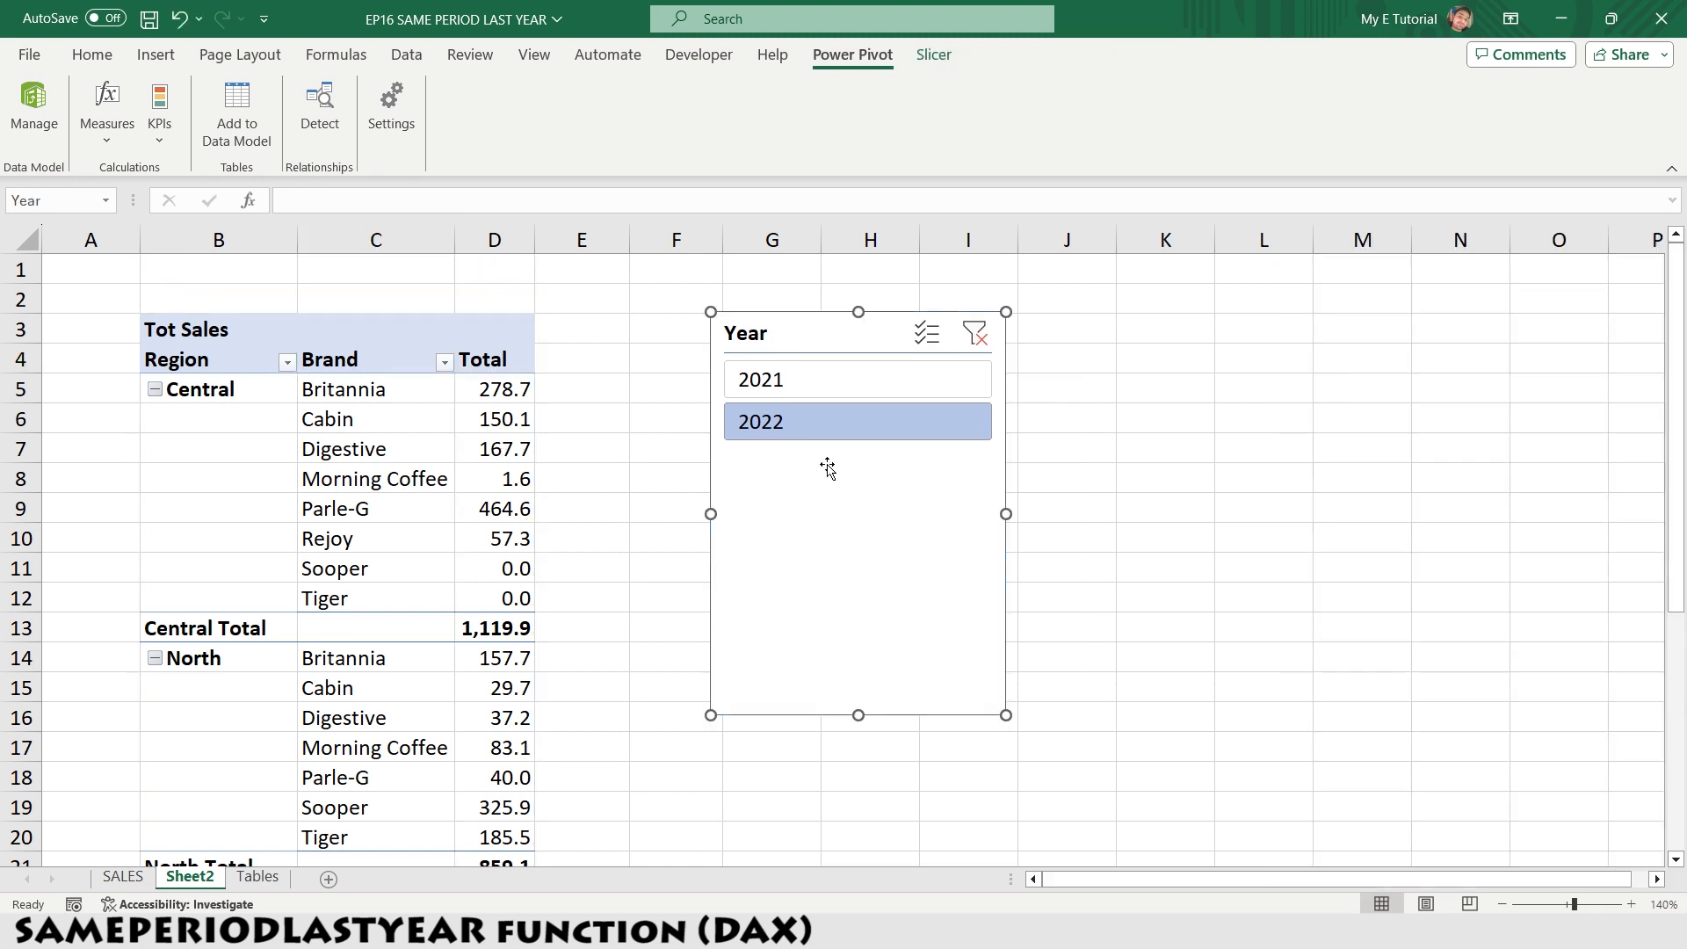
click(783, 387)
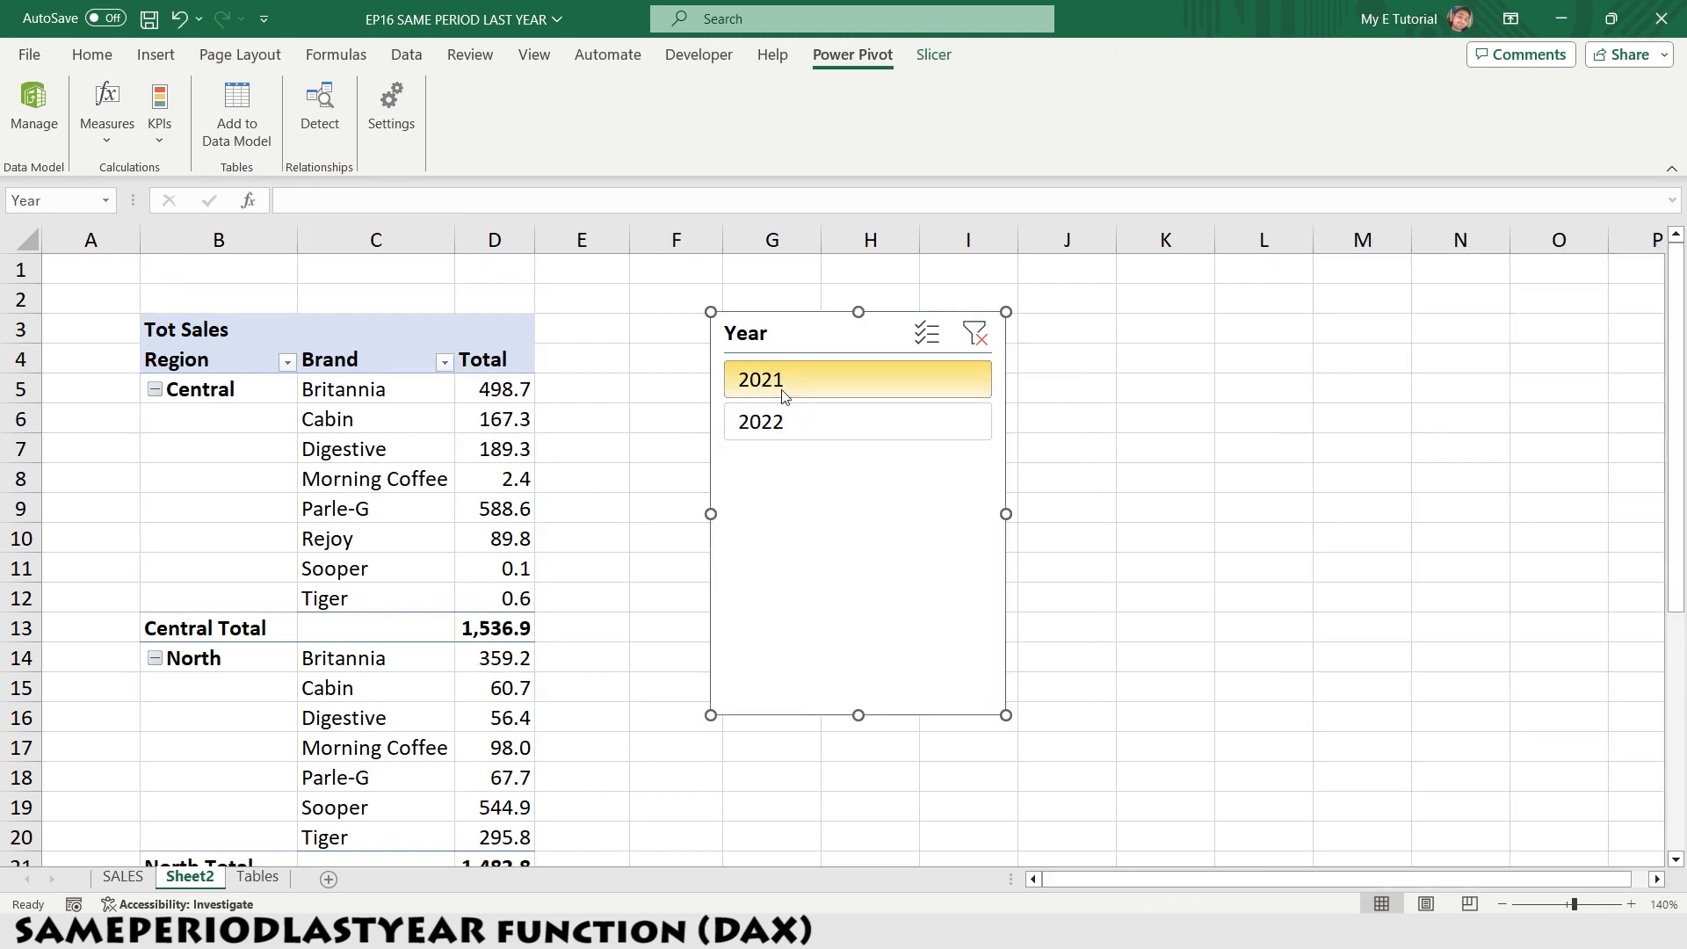
click(777, 421)
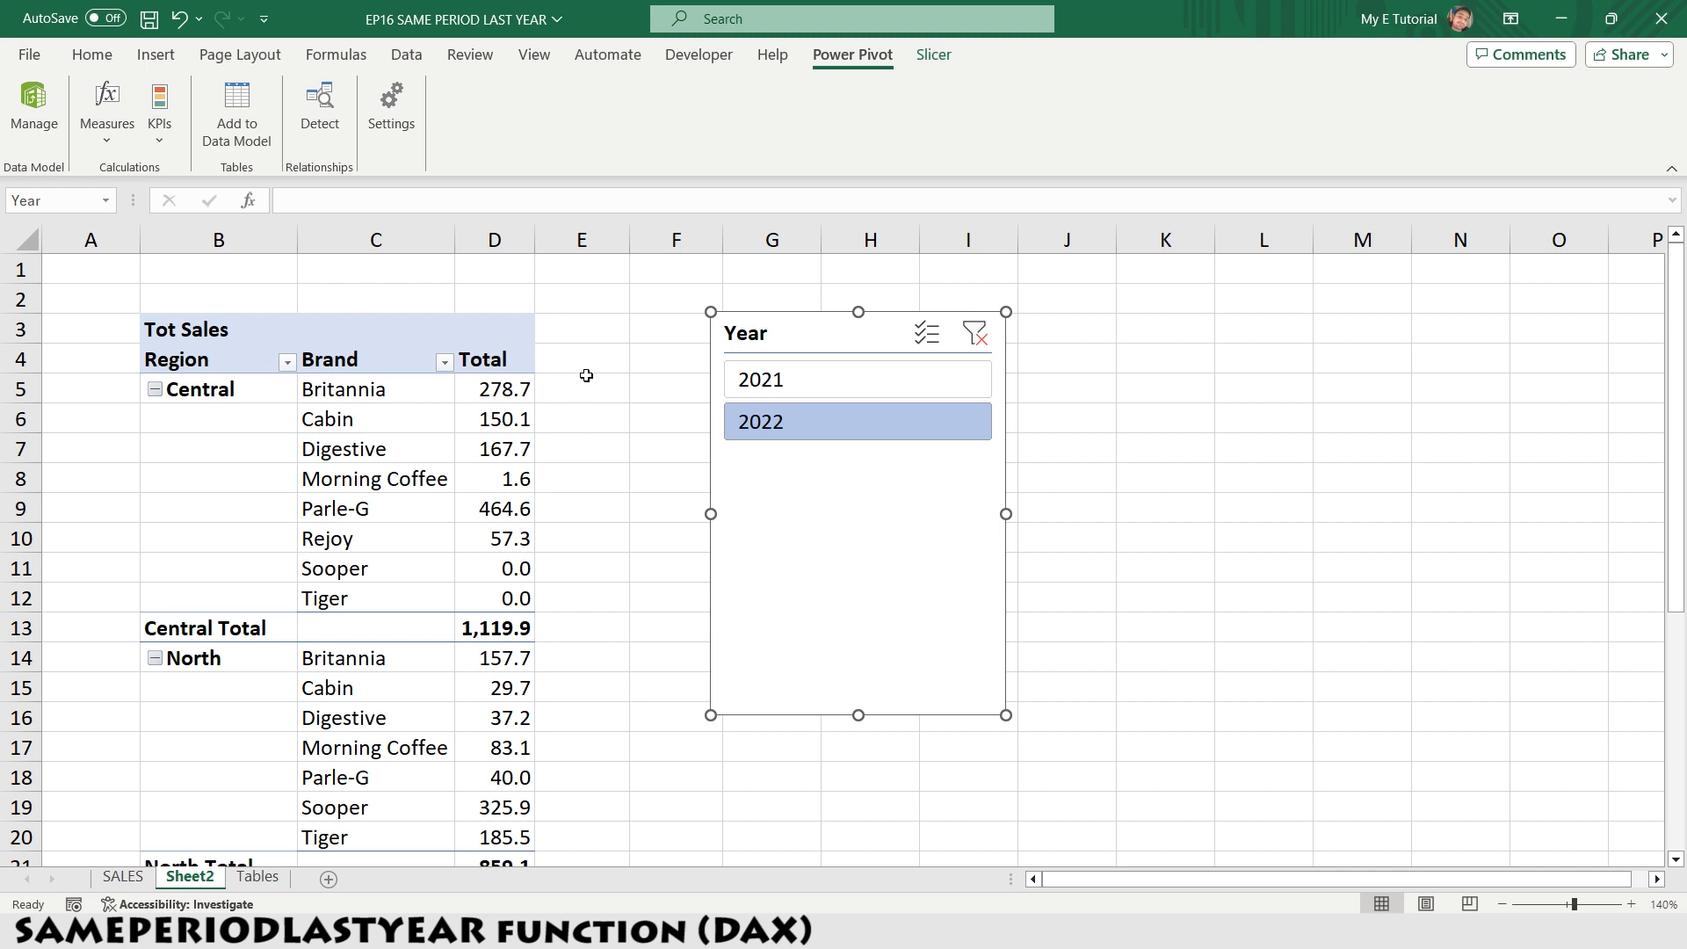
- Switch to the Power Pivot window and start a measure in the SALES calculation area with SPLY := CALCULATE([Tot Sales],
click(37, 132)
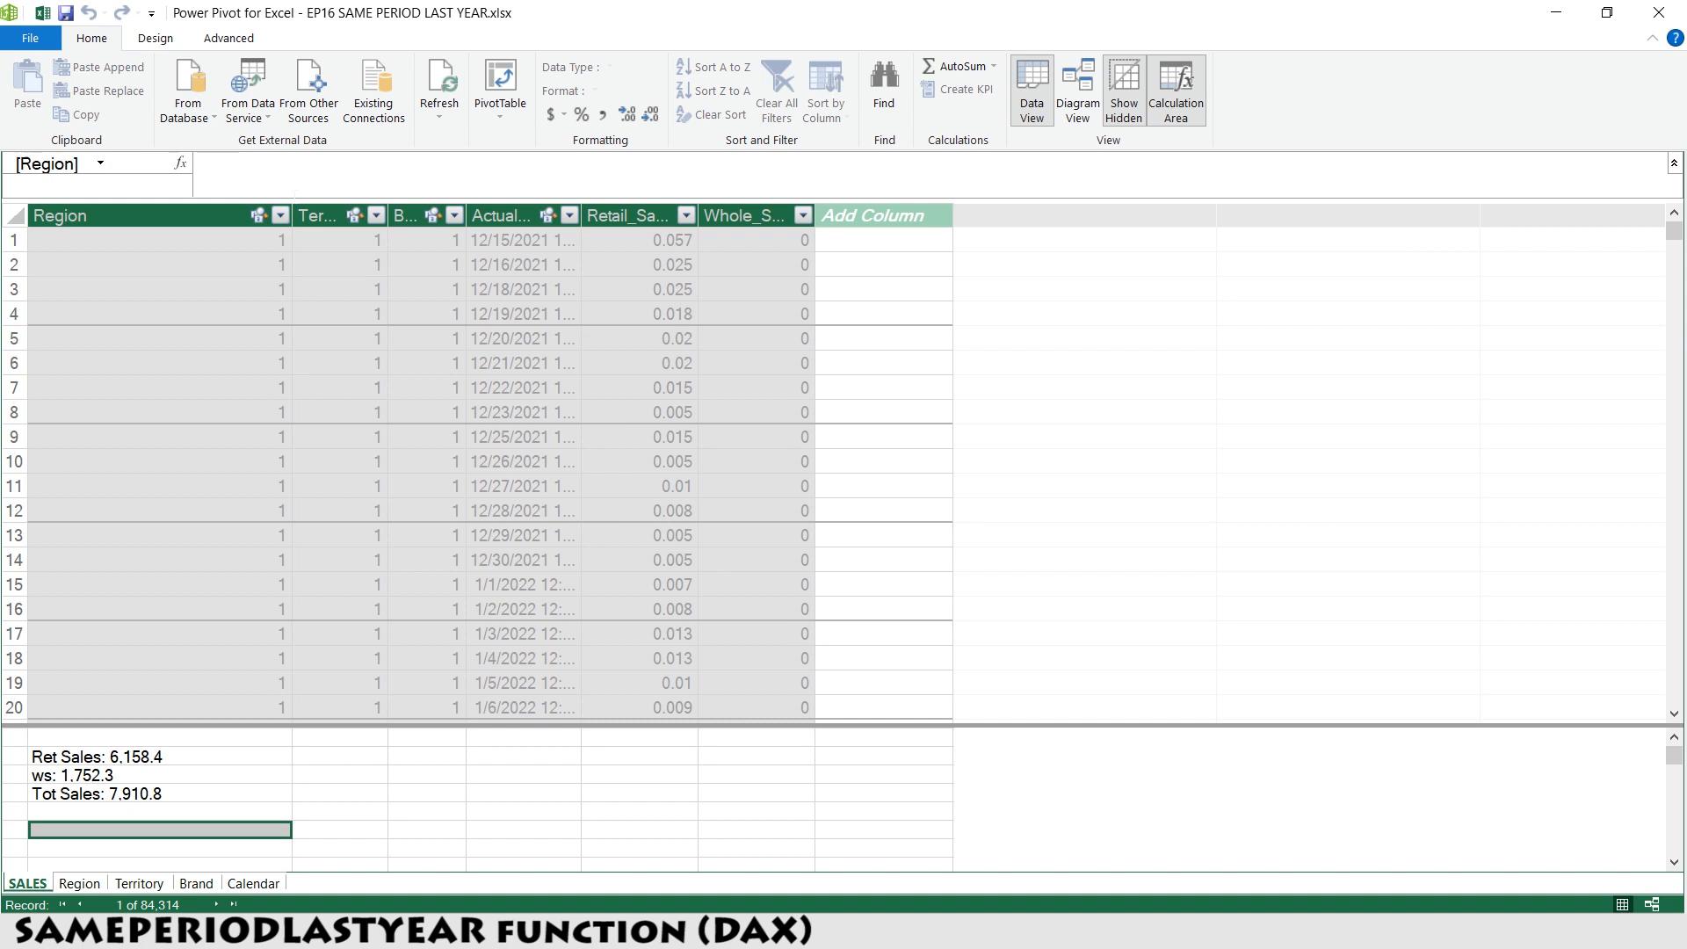
text(S)
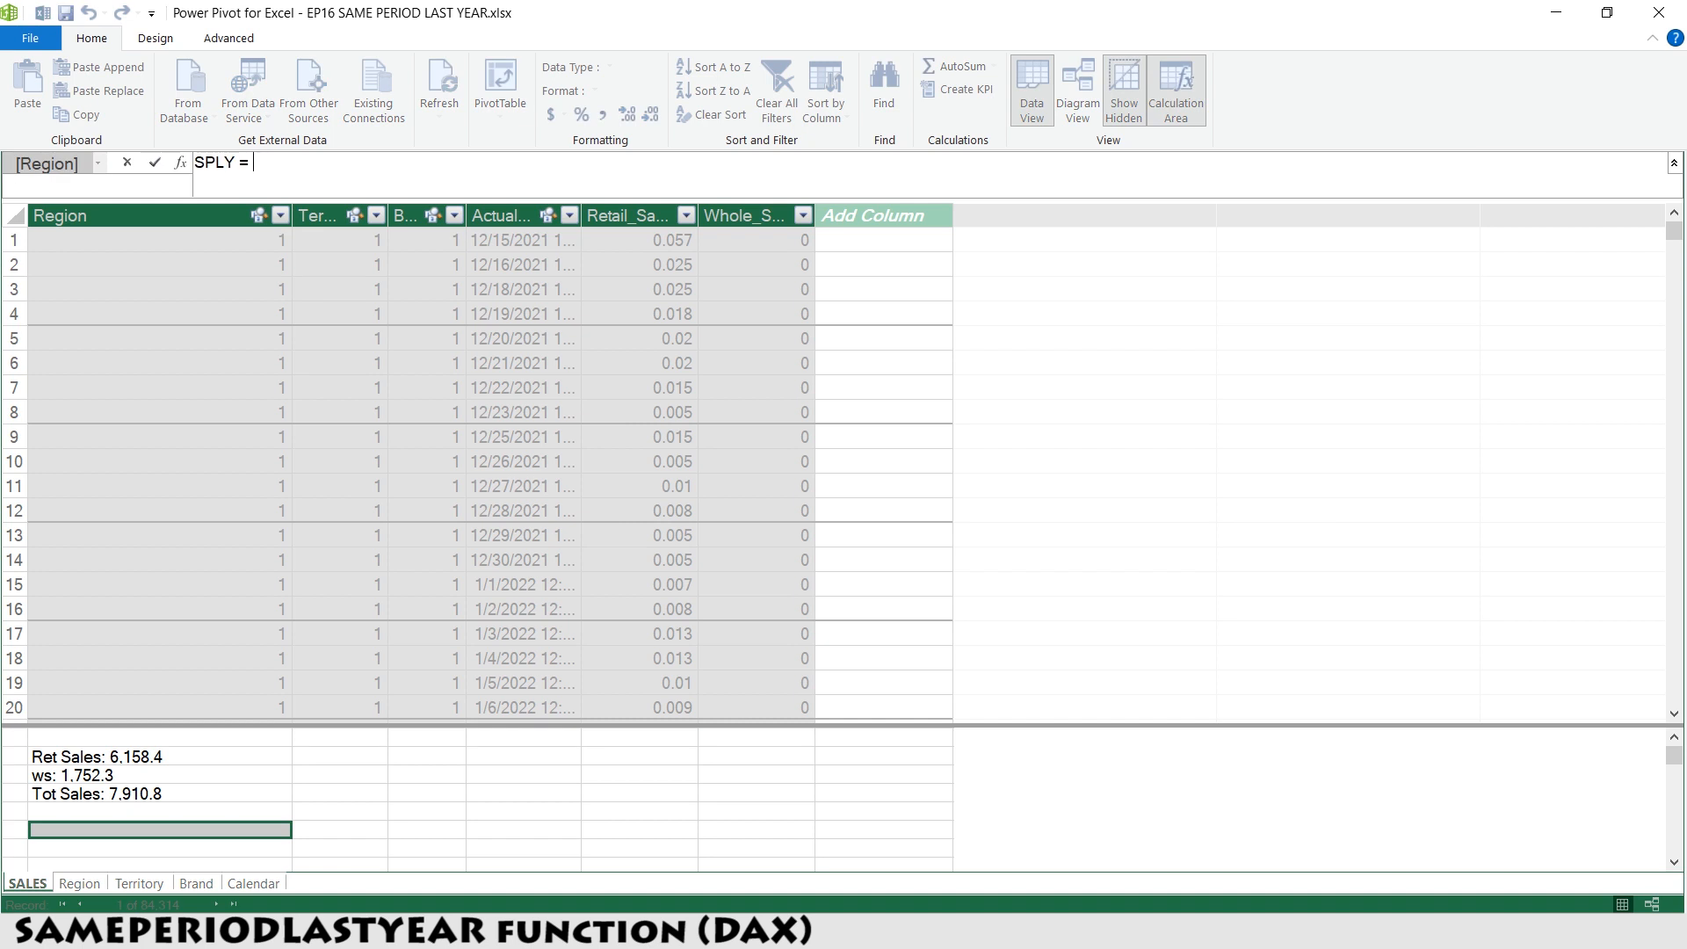
text(PLY :=)
key(BackSpace)
text(:= CALCULATE()
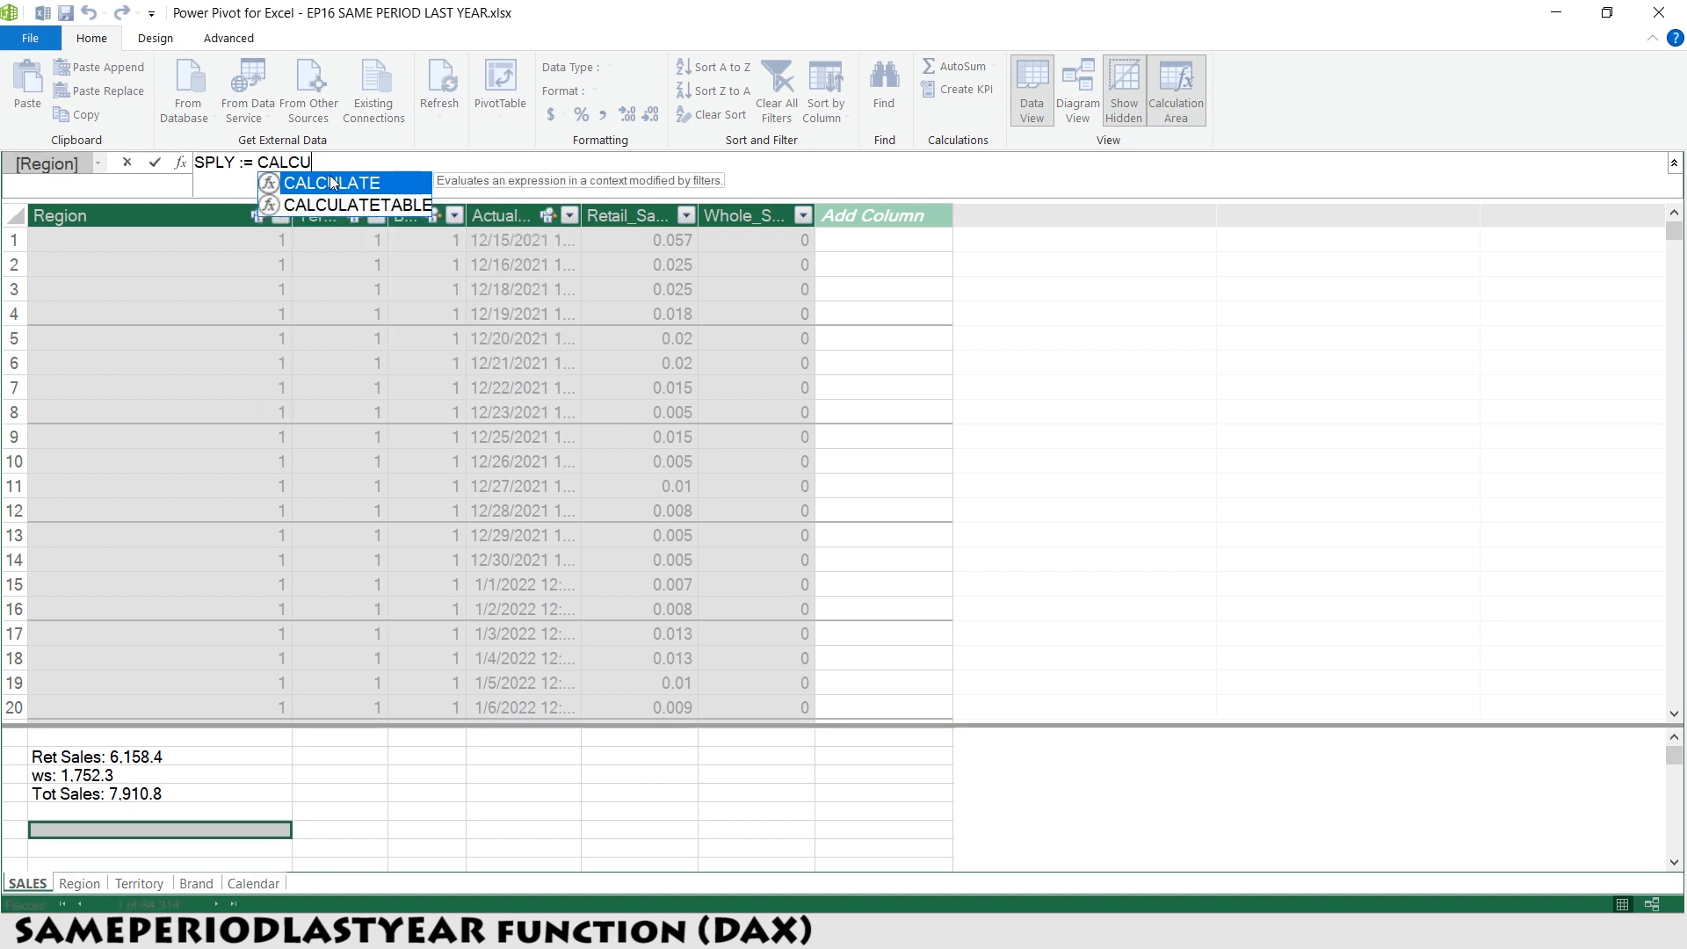
double_click(330, 180)
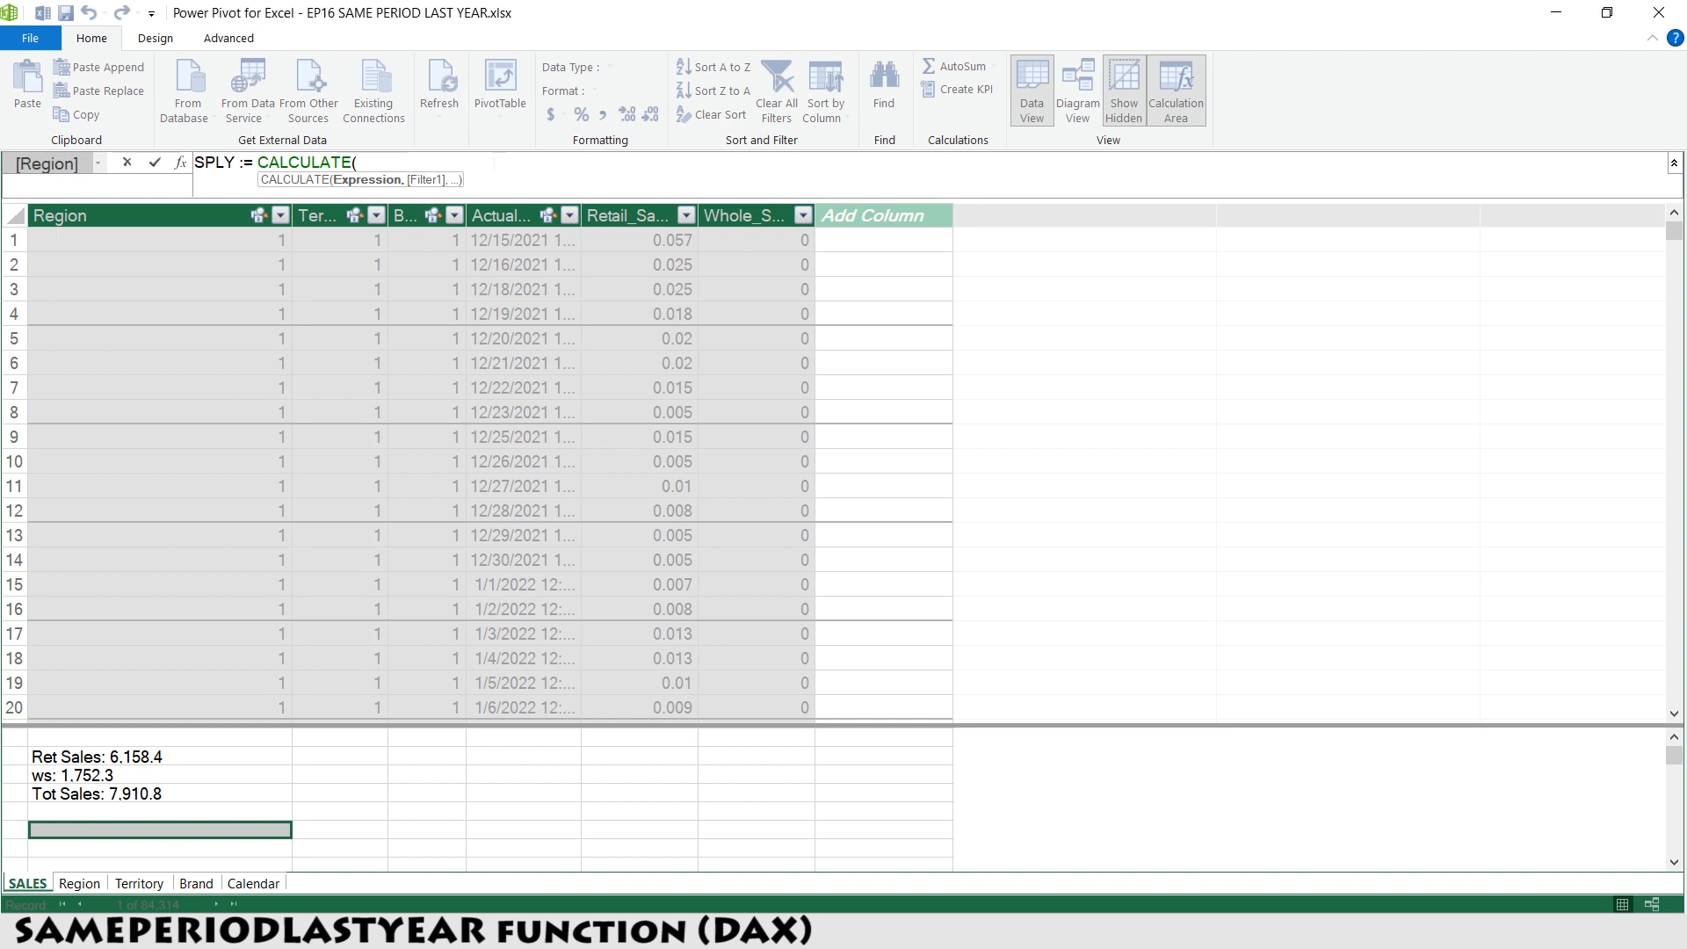
text([Tot Sales],)
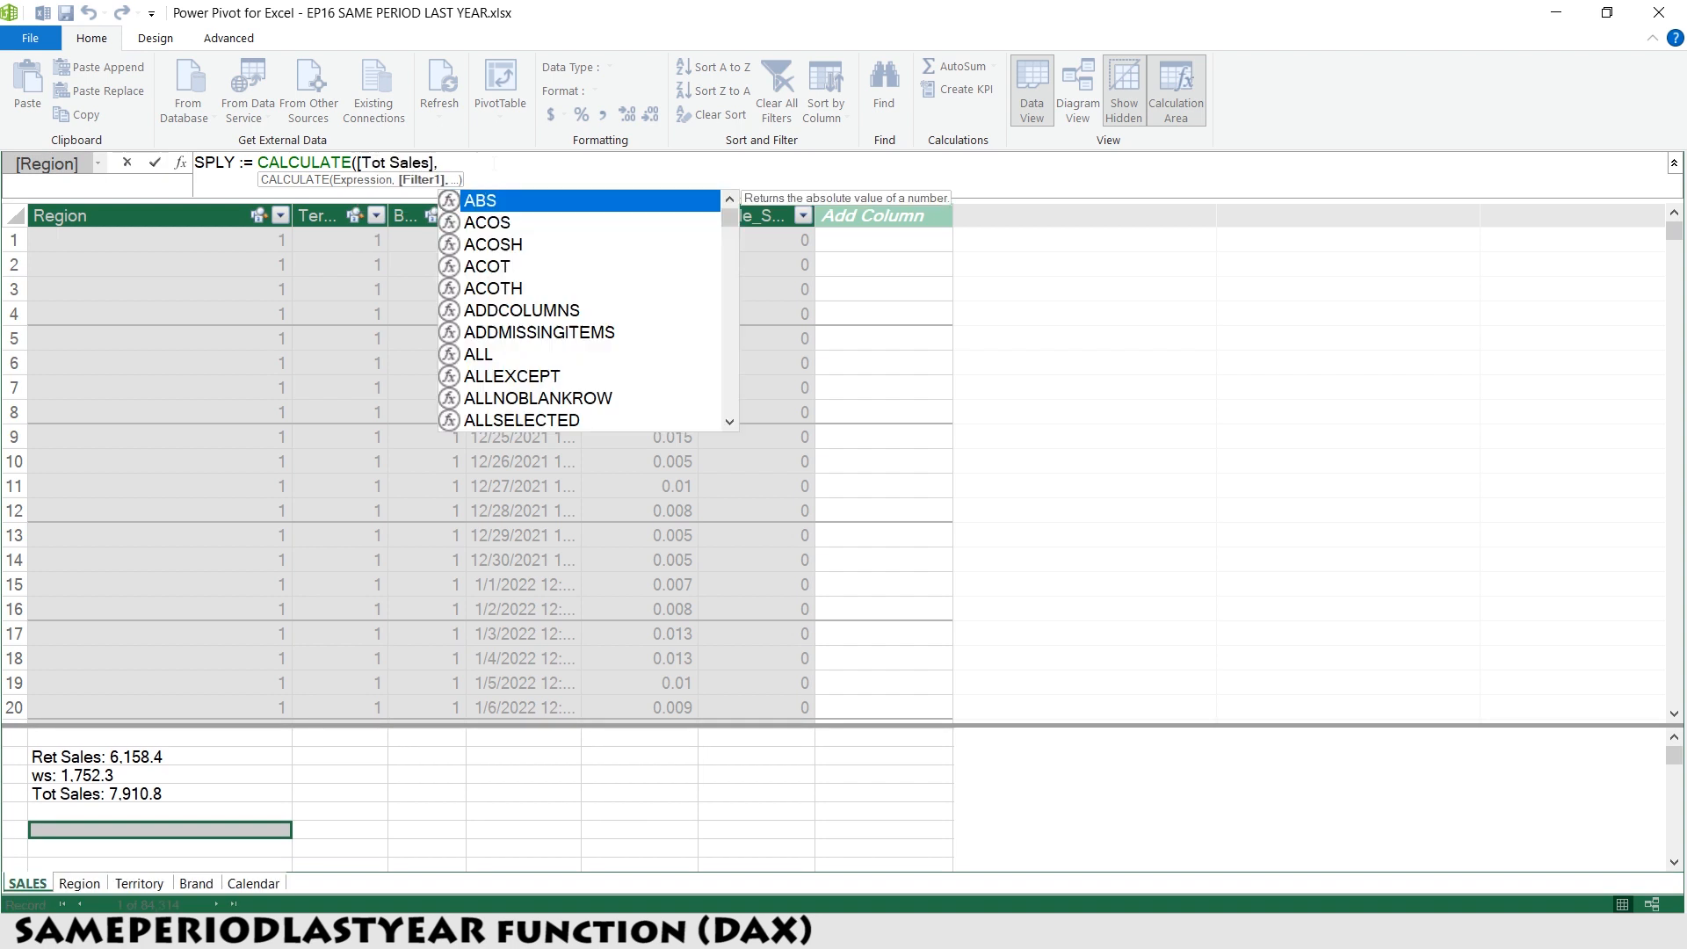
- Complete the SPLY measure with SAMEPERIODLASTYEAR('Calendar'[Date]) on a new line as the CALCULATE filter, and commit it
key(shift+Return)
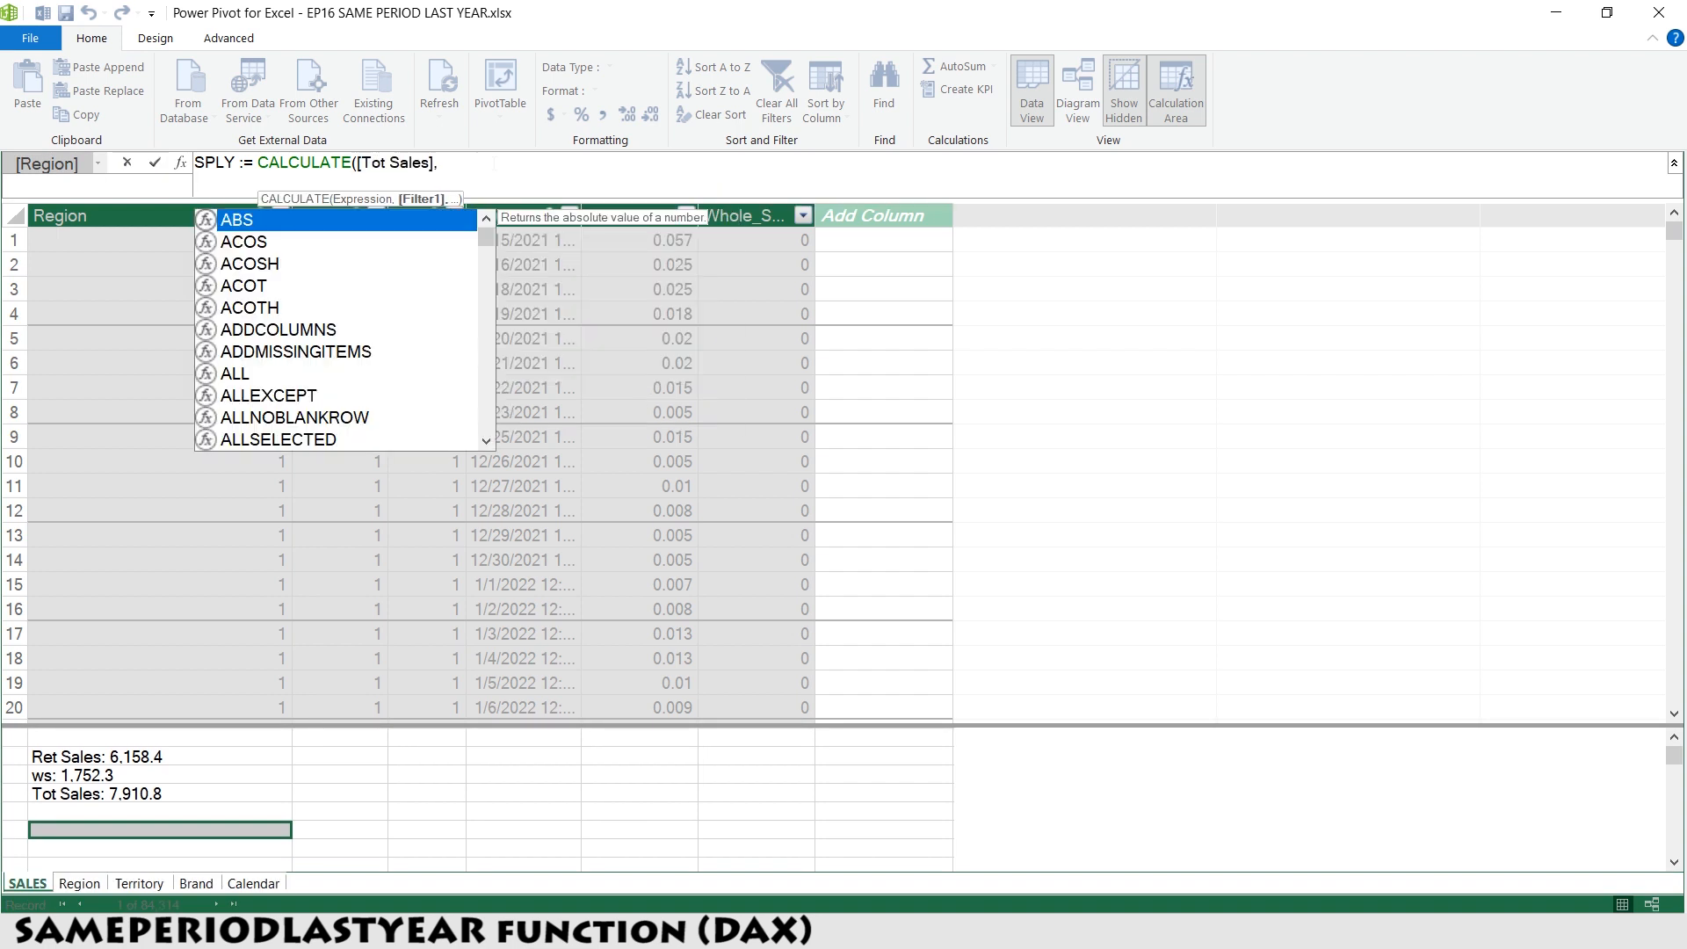
text(SAMEPERIODLASTYEAR()
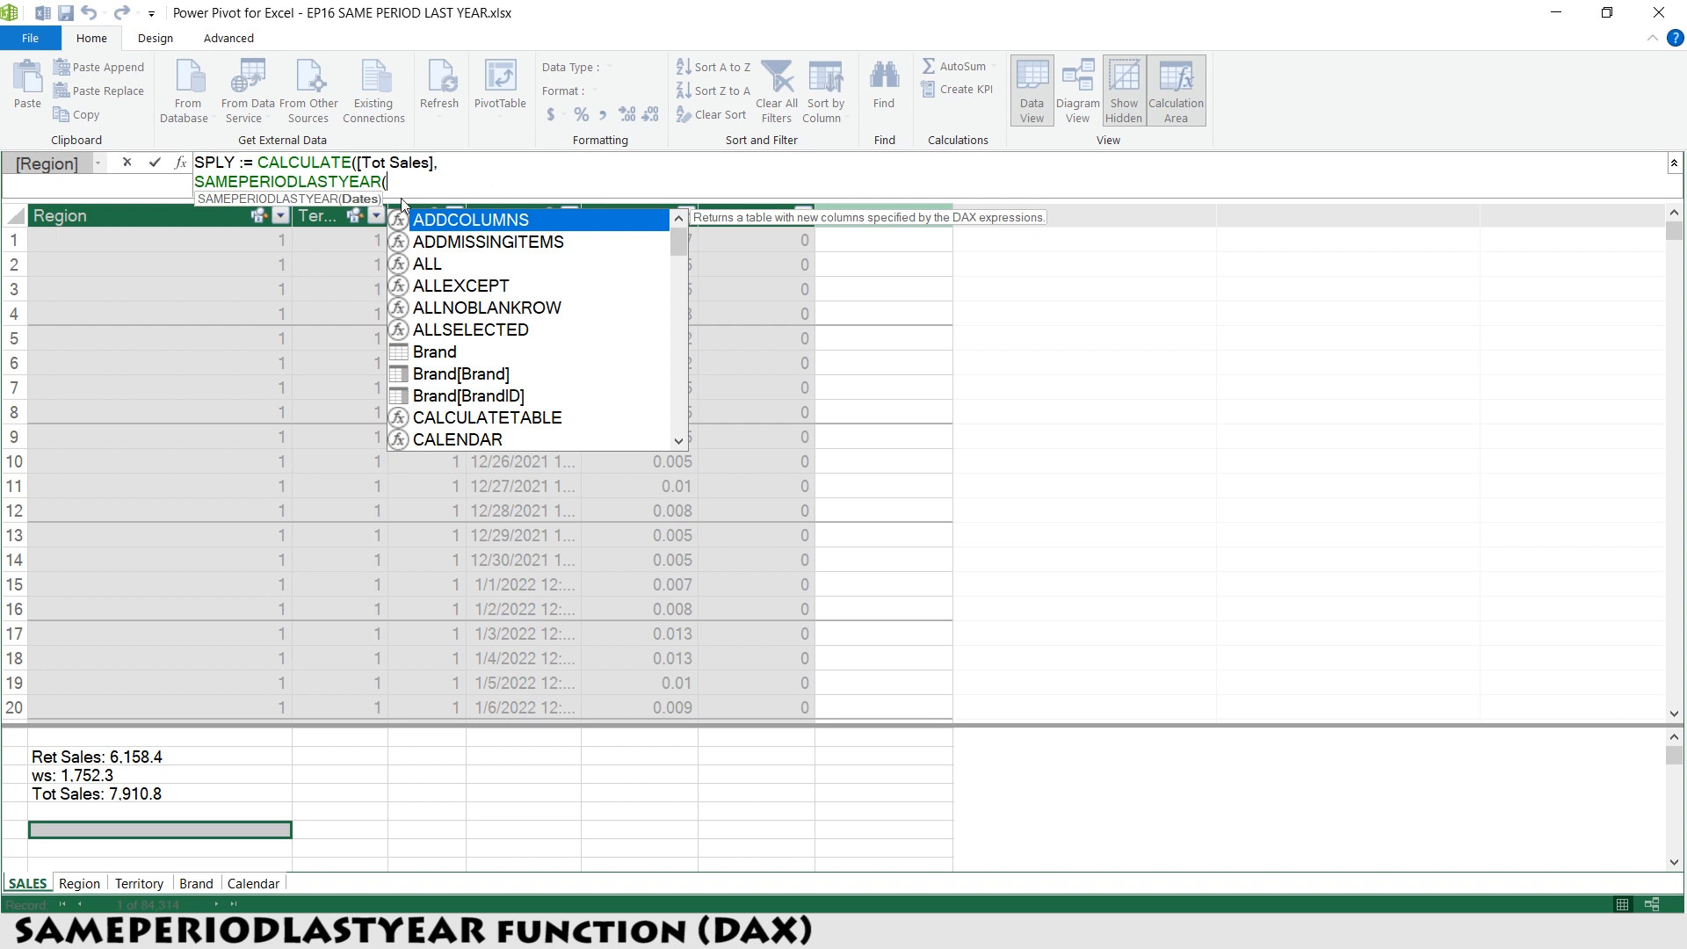
text('Calendar'[Date])
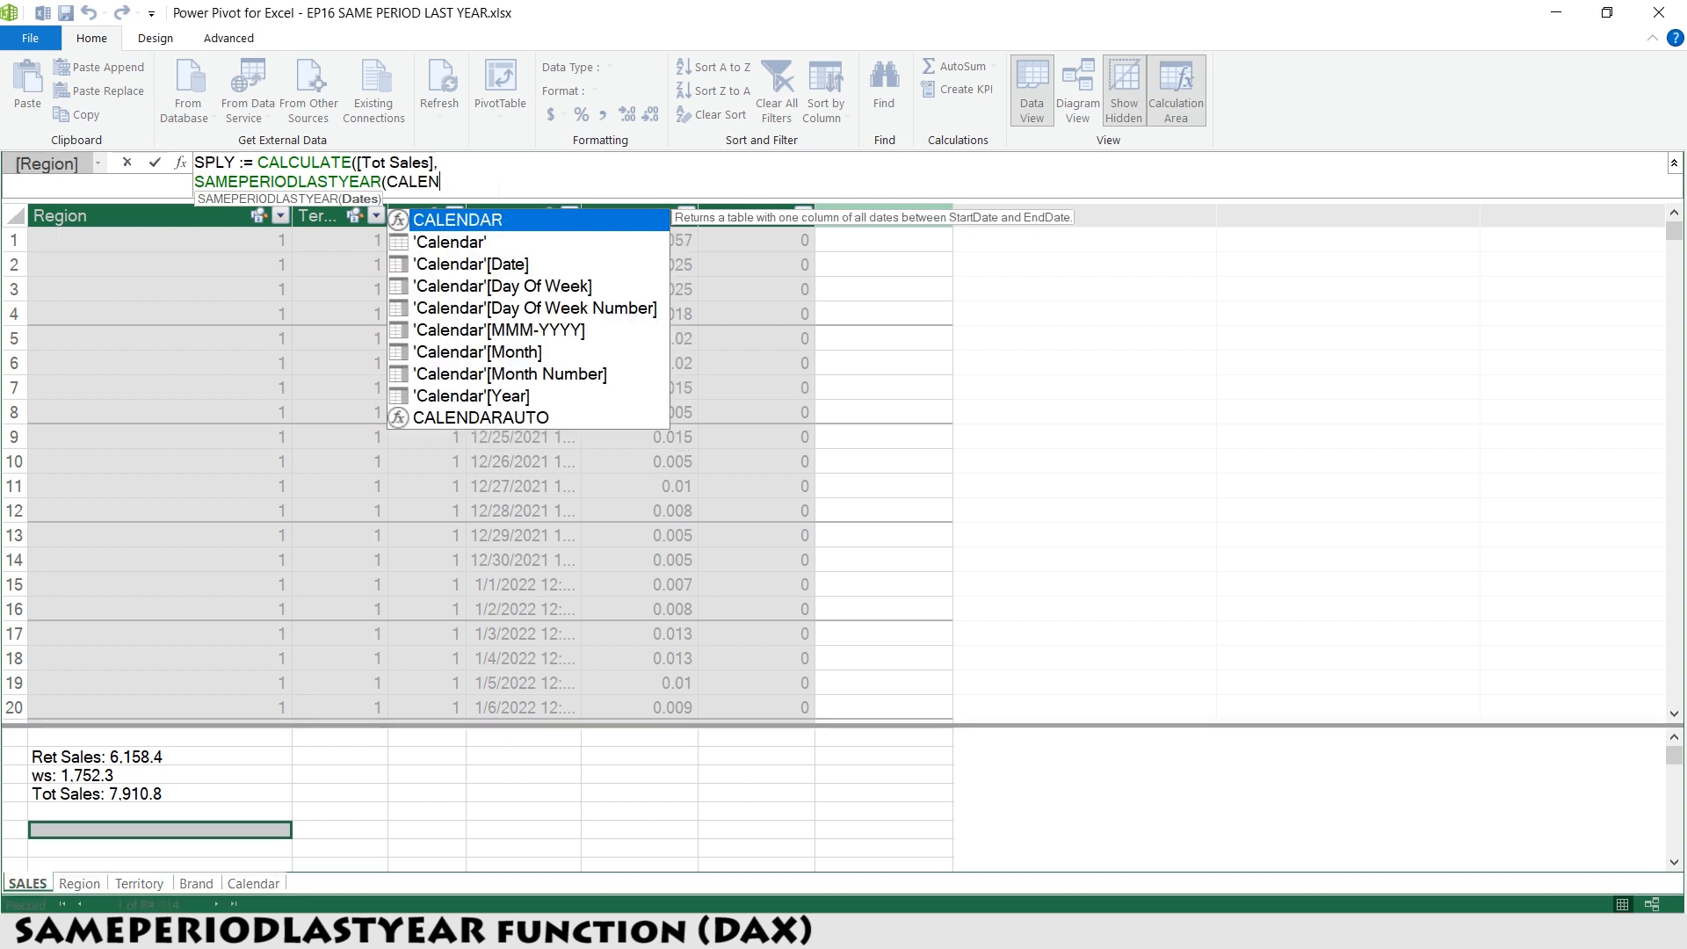
text())
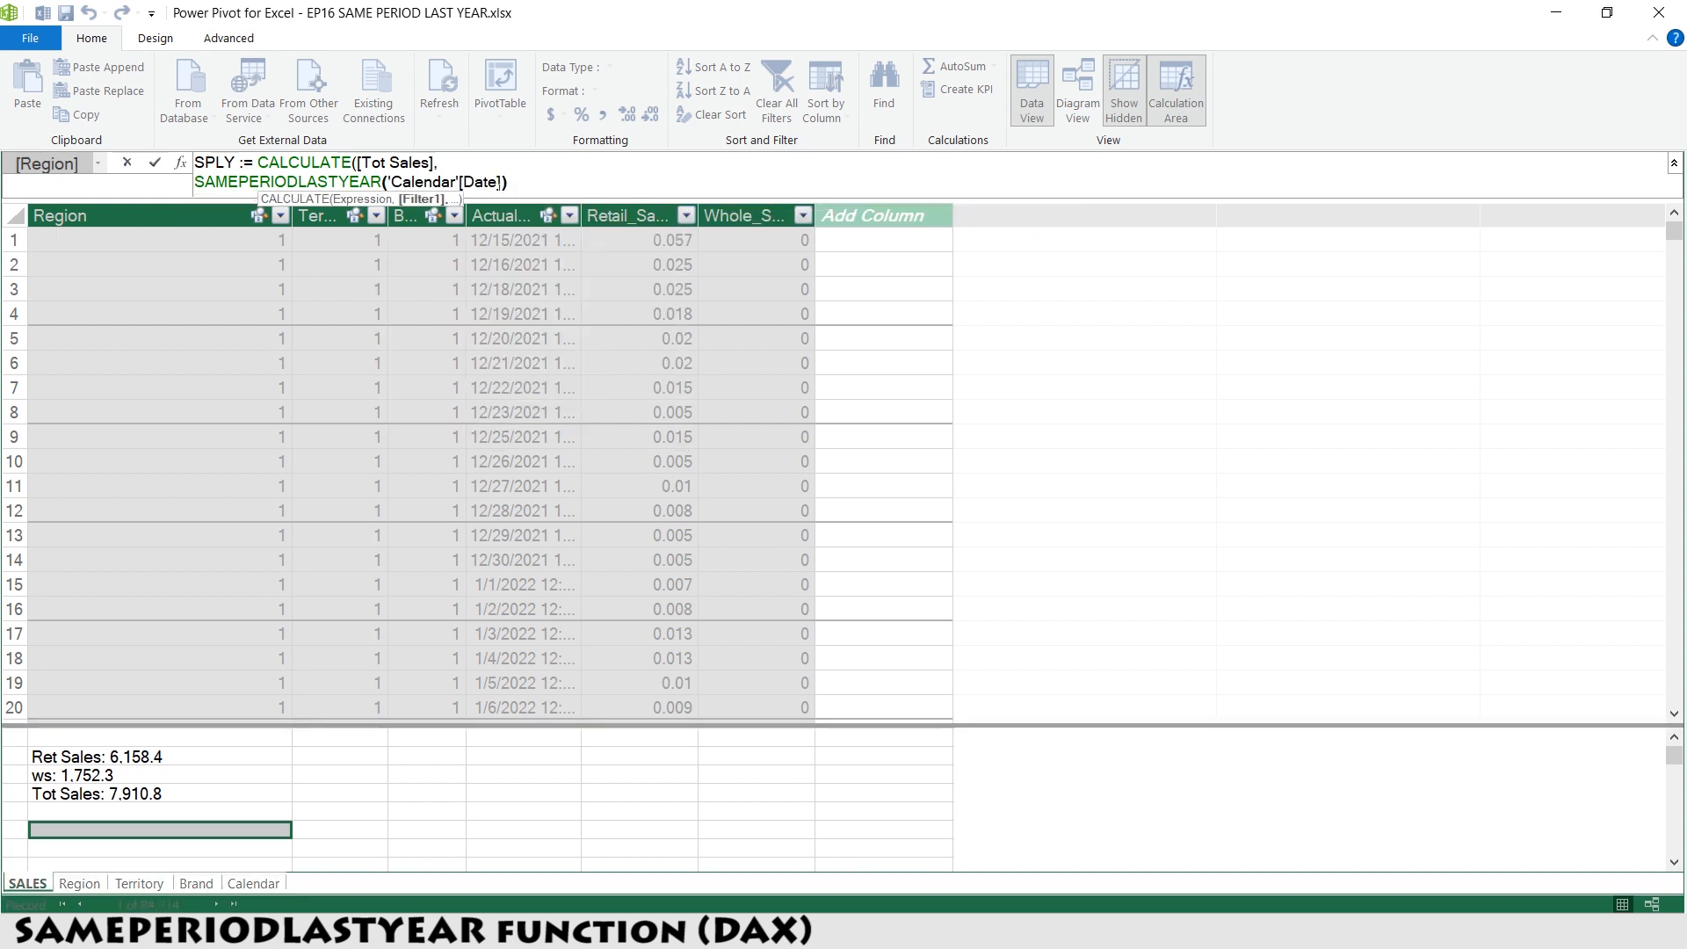
text())
key(Return)
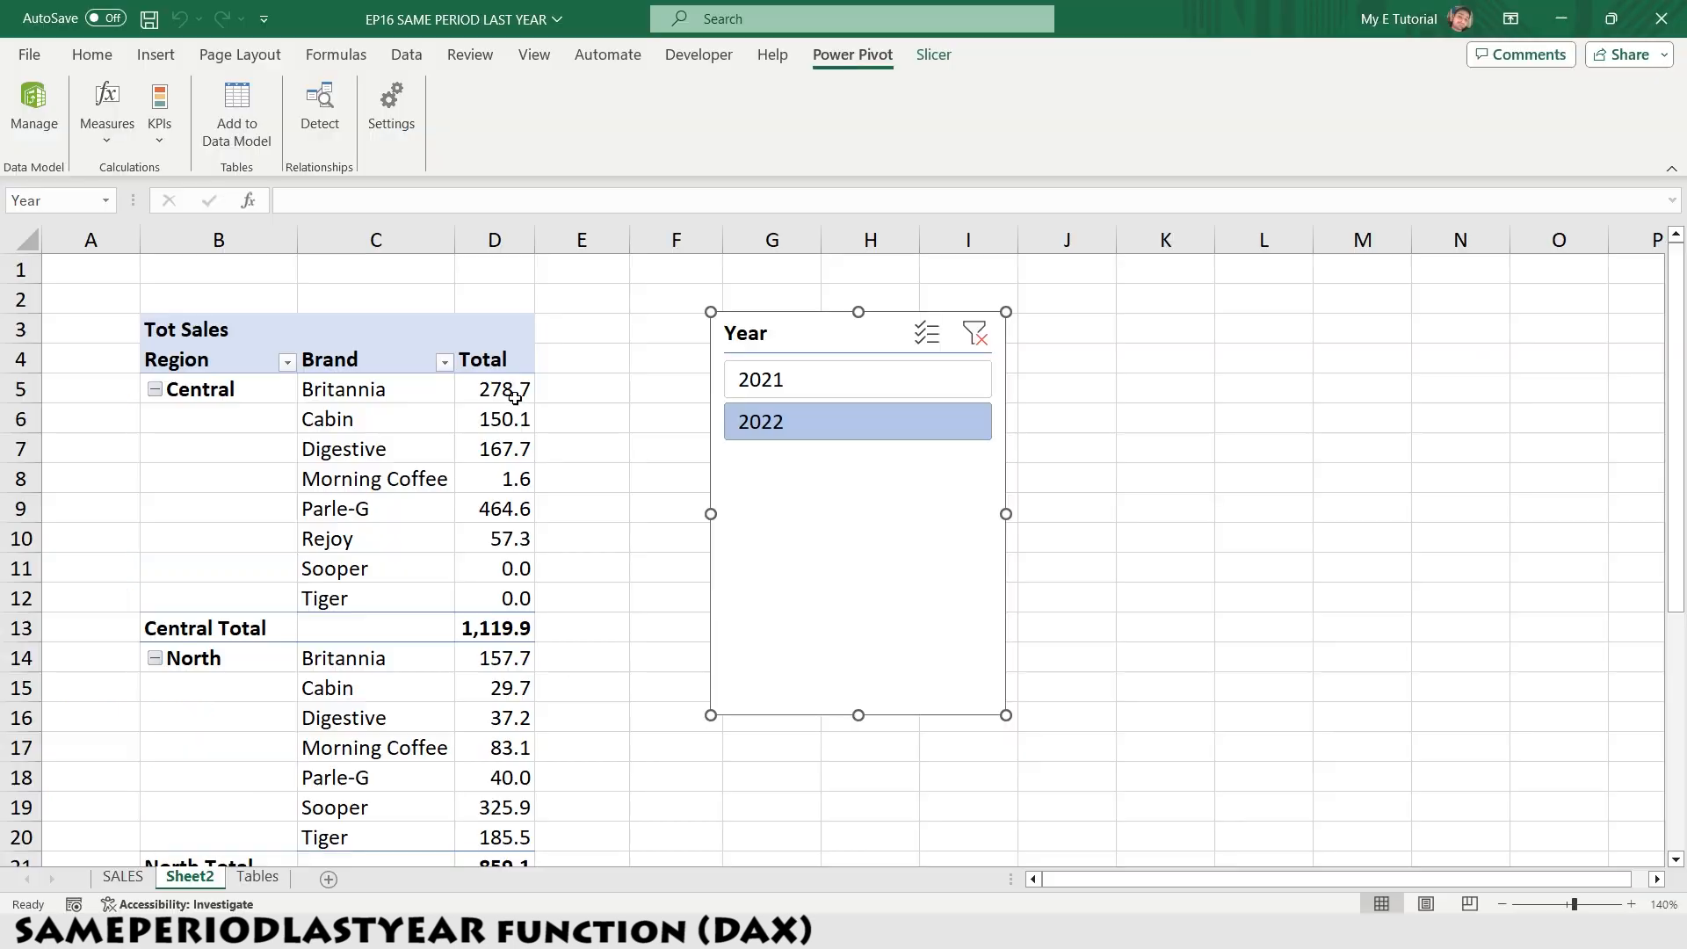
- Add the SPLY measure to the pivot table's values and format it with a thousands separator and one decimal
right_click(505, 391)
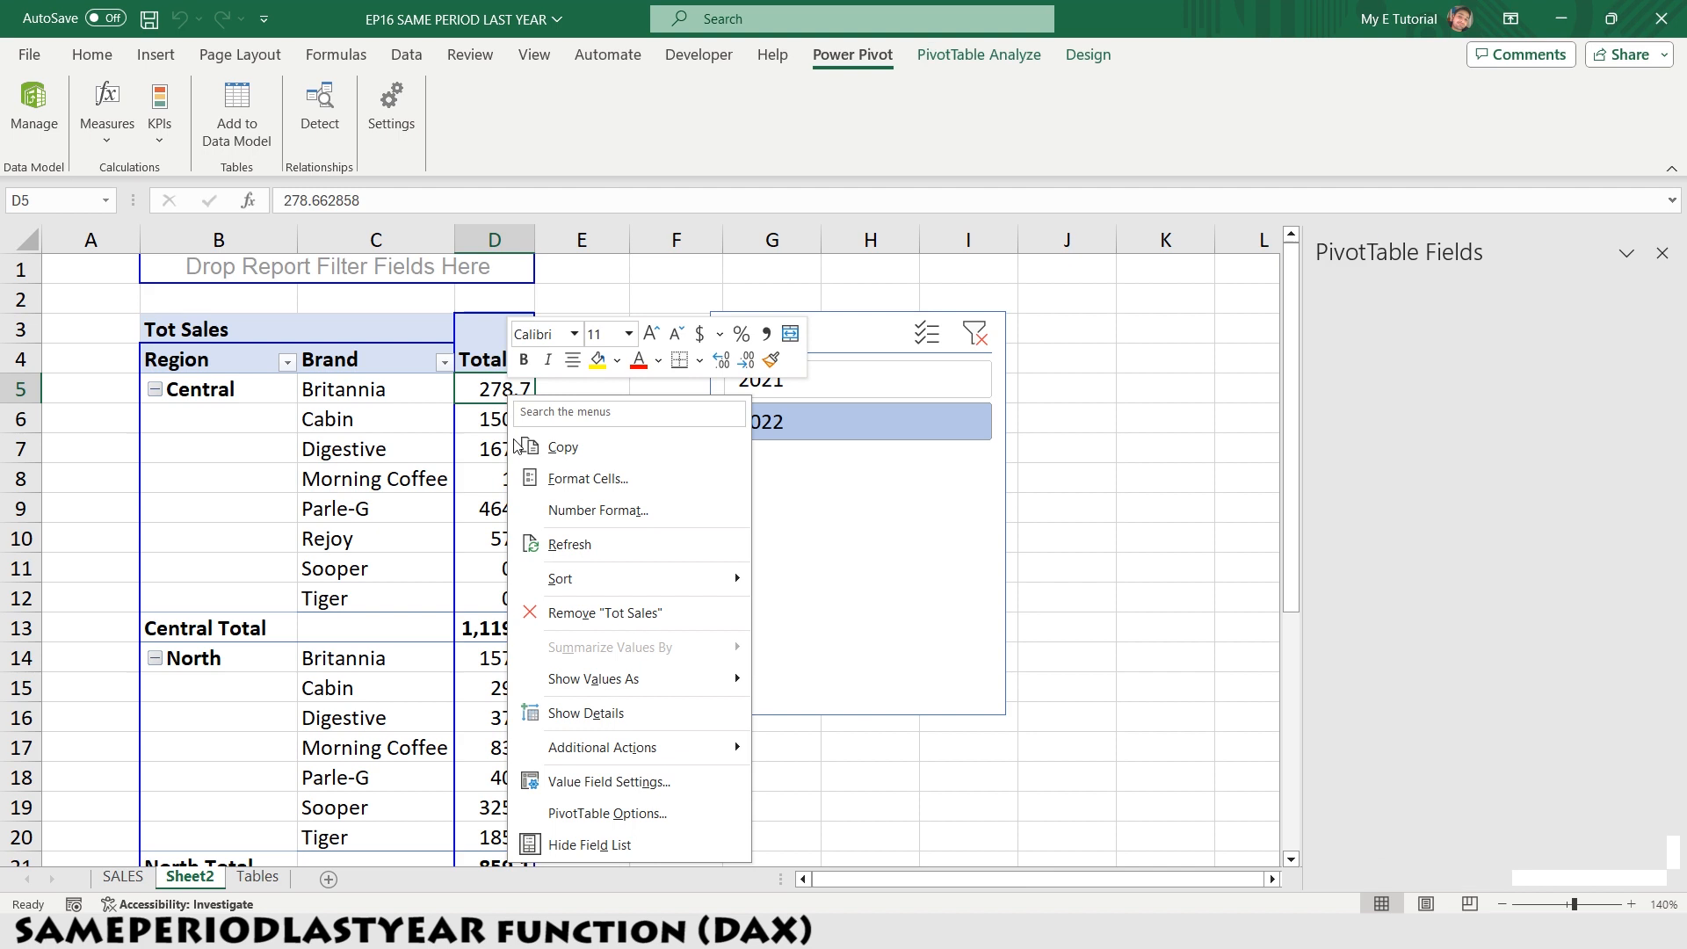
key(Escape)
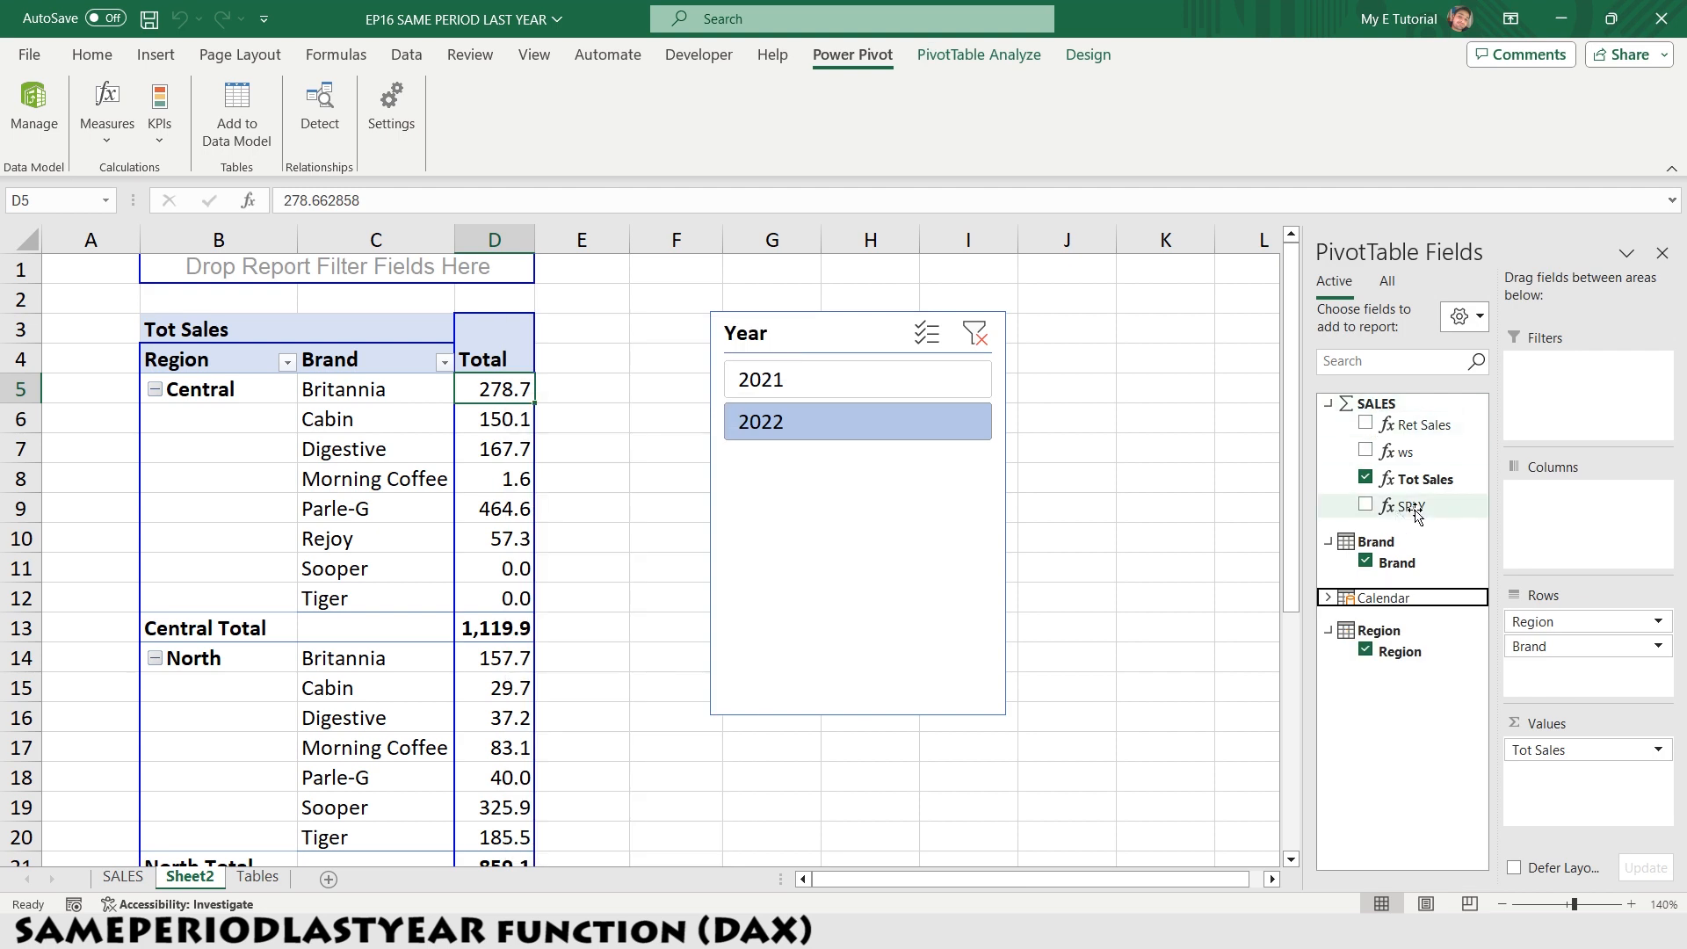
drag(1409, 515, 1571, 787)
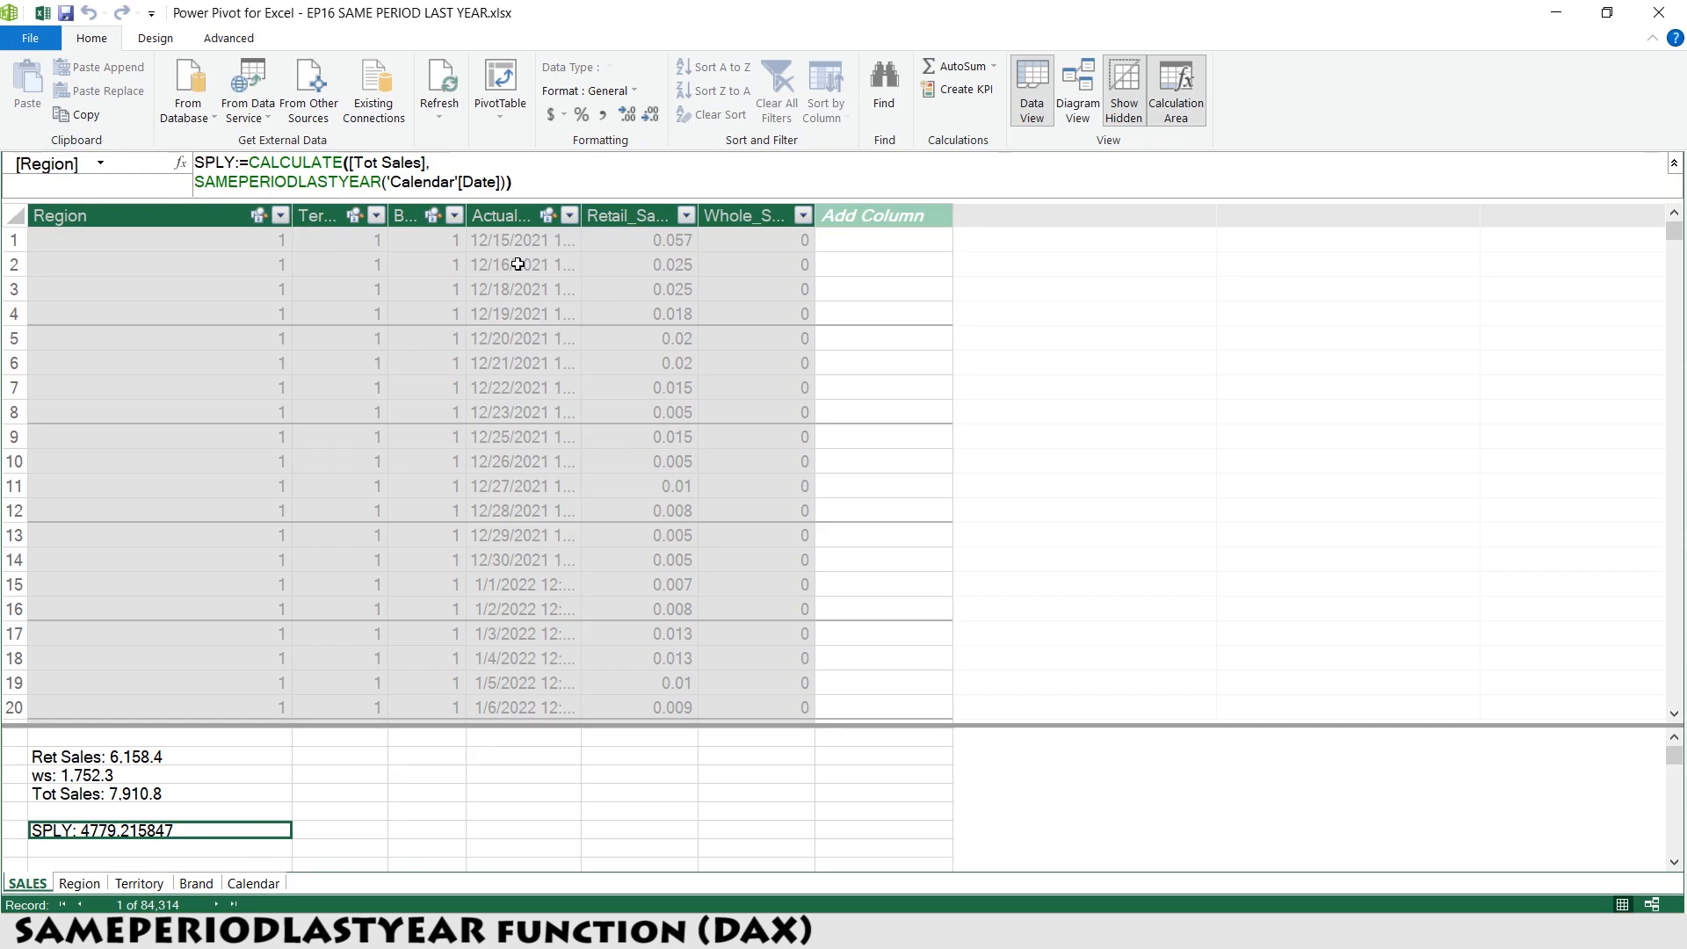
click(602, 116)
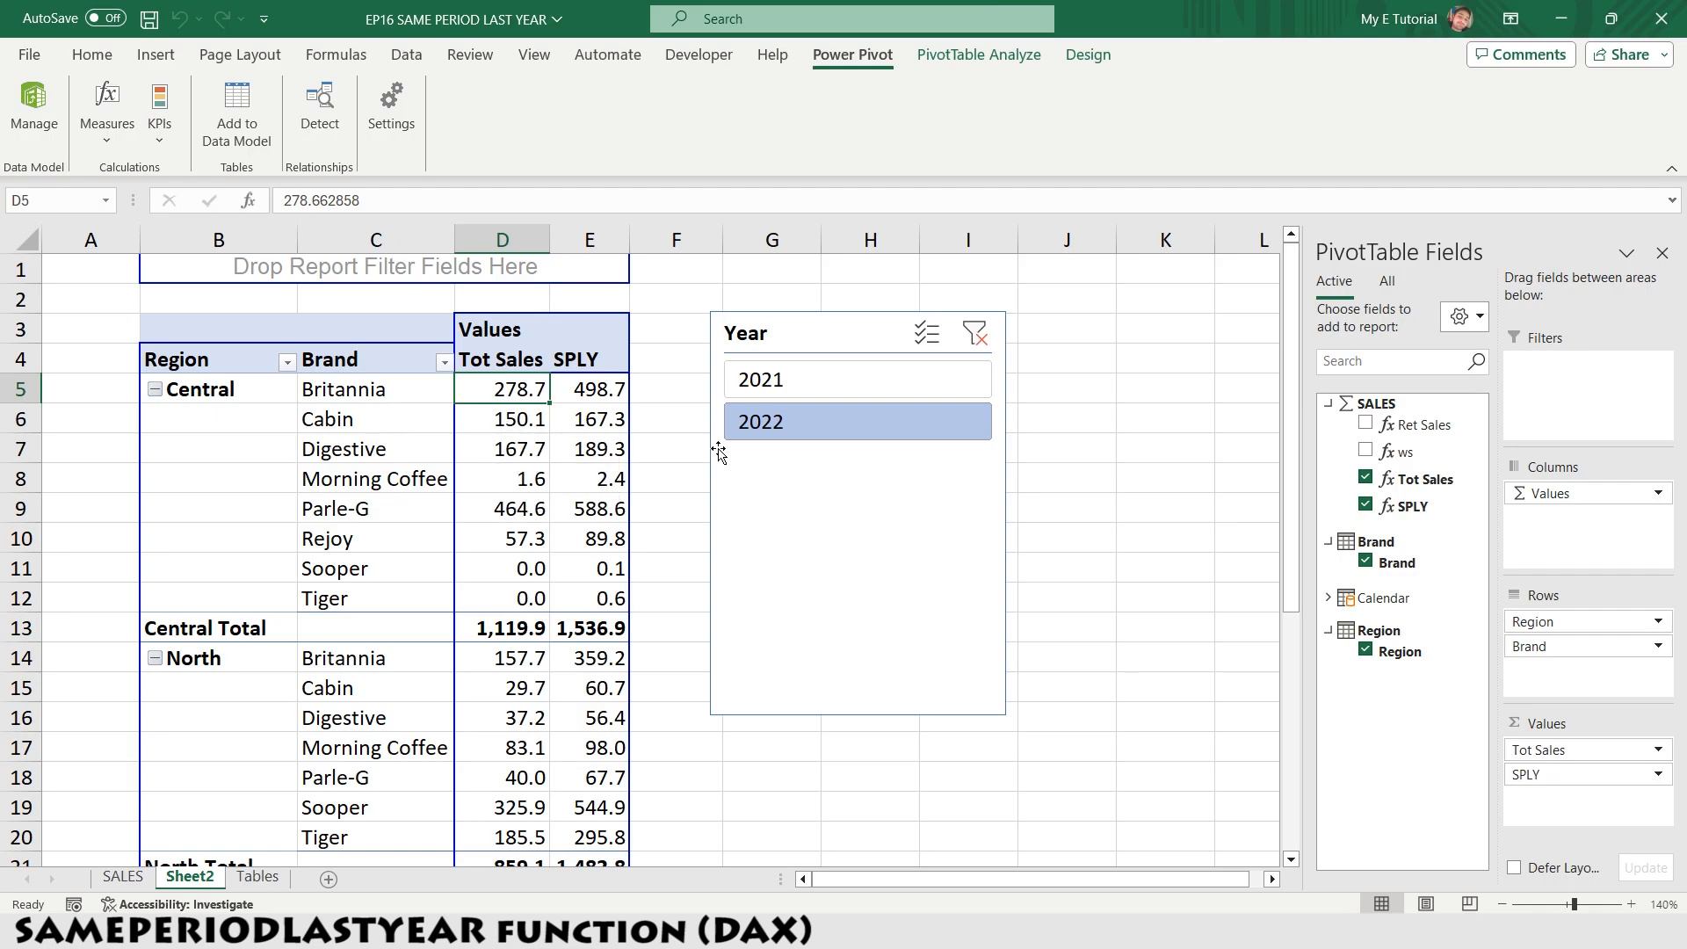
- Compare the Tot Sales grand total for 2021 with the SPLY grand total for 2022, leaving the Year filter on 2022
click(770, 389)
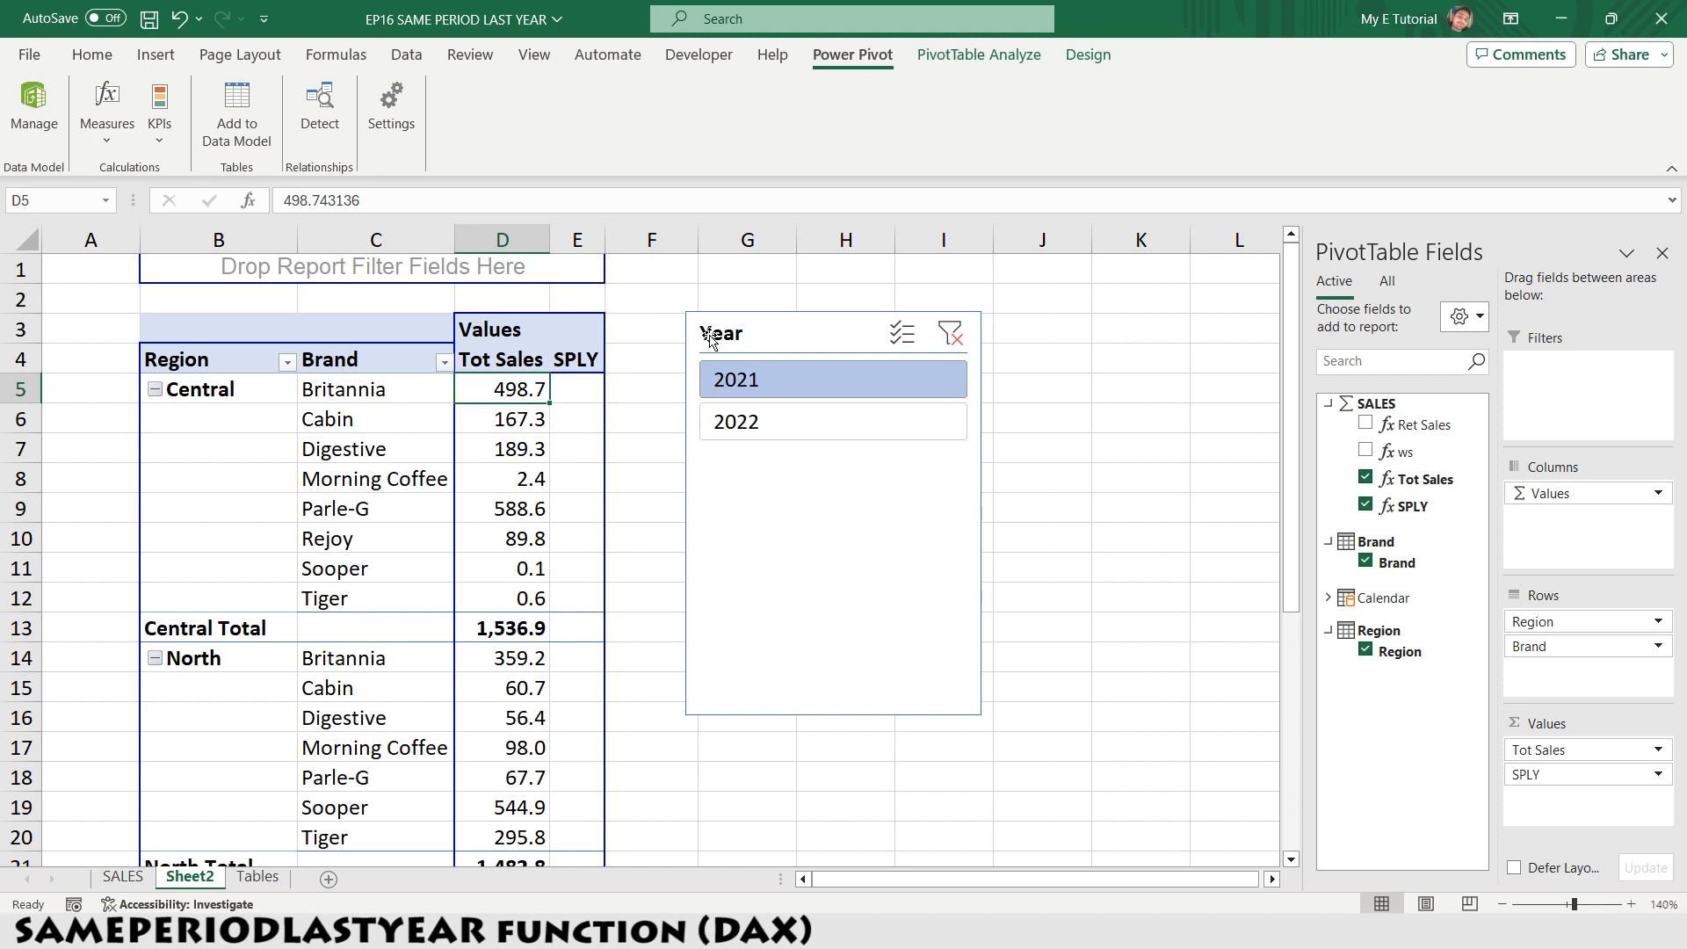
key(ctrl+Down)
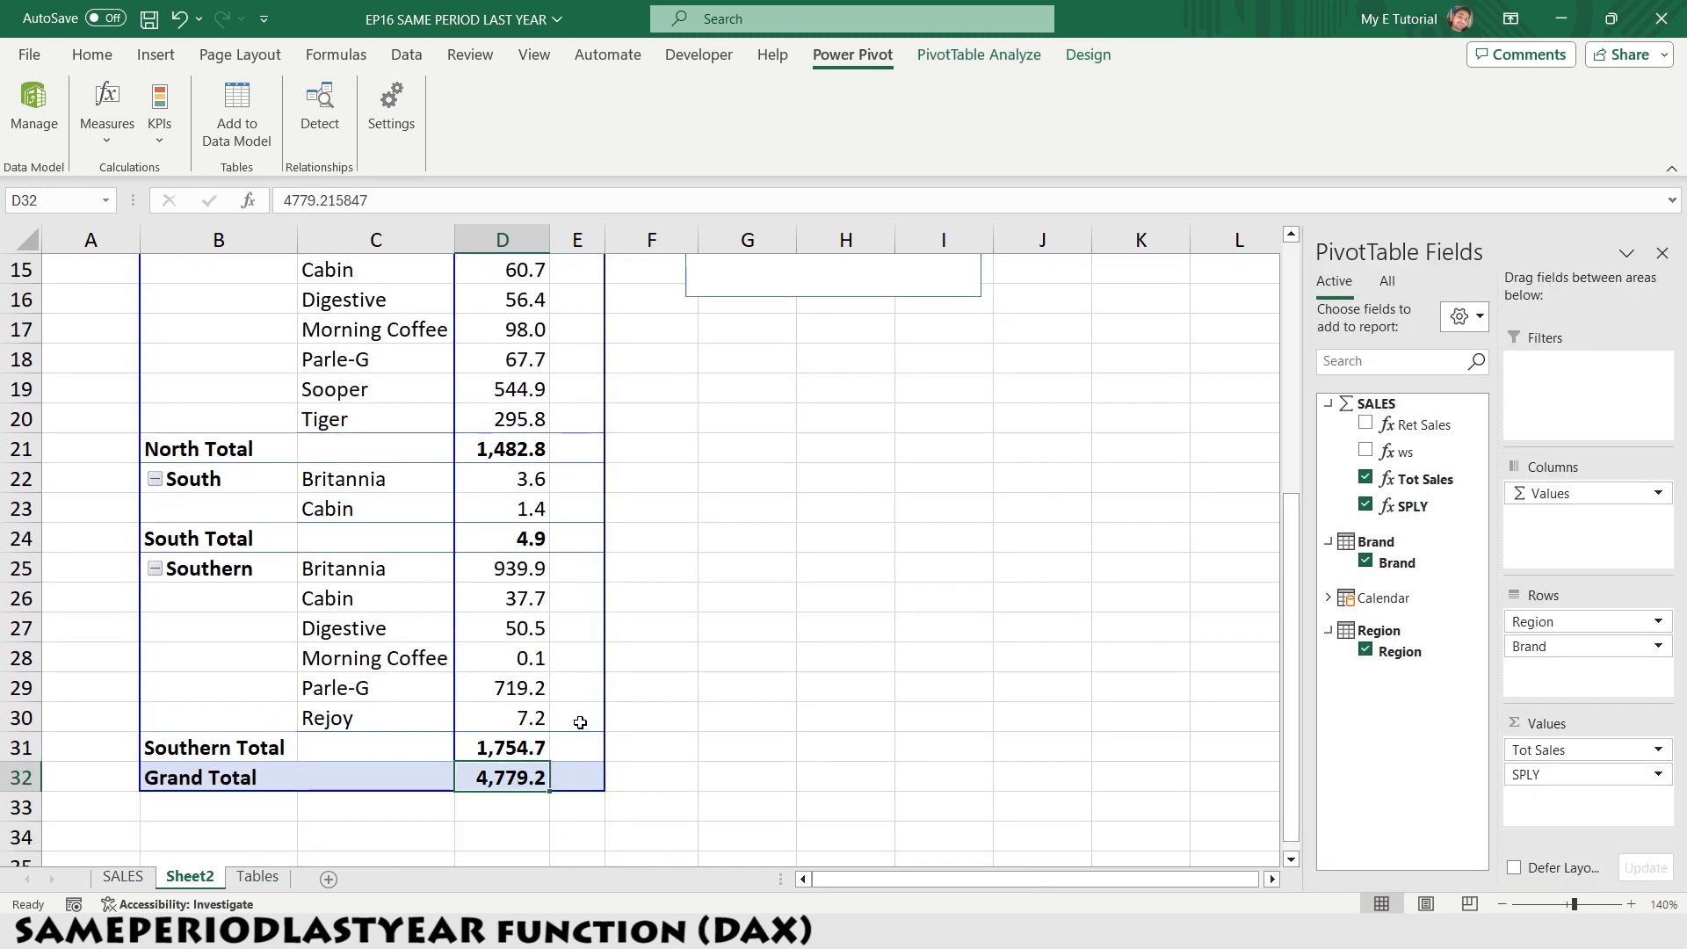
key(ctrl+Up)
click(755, 388)
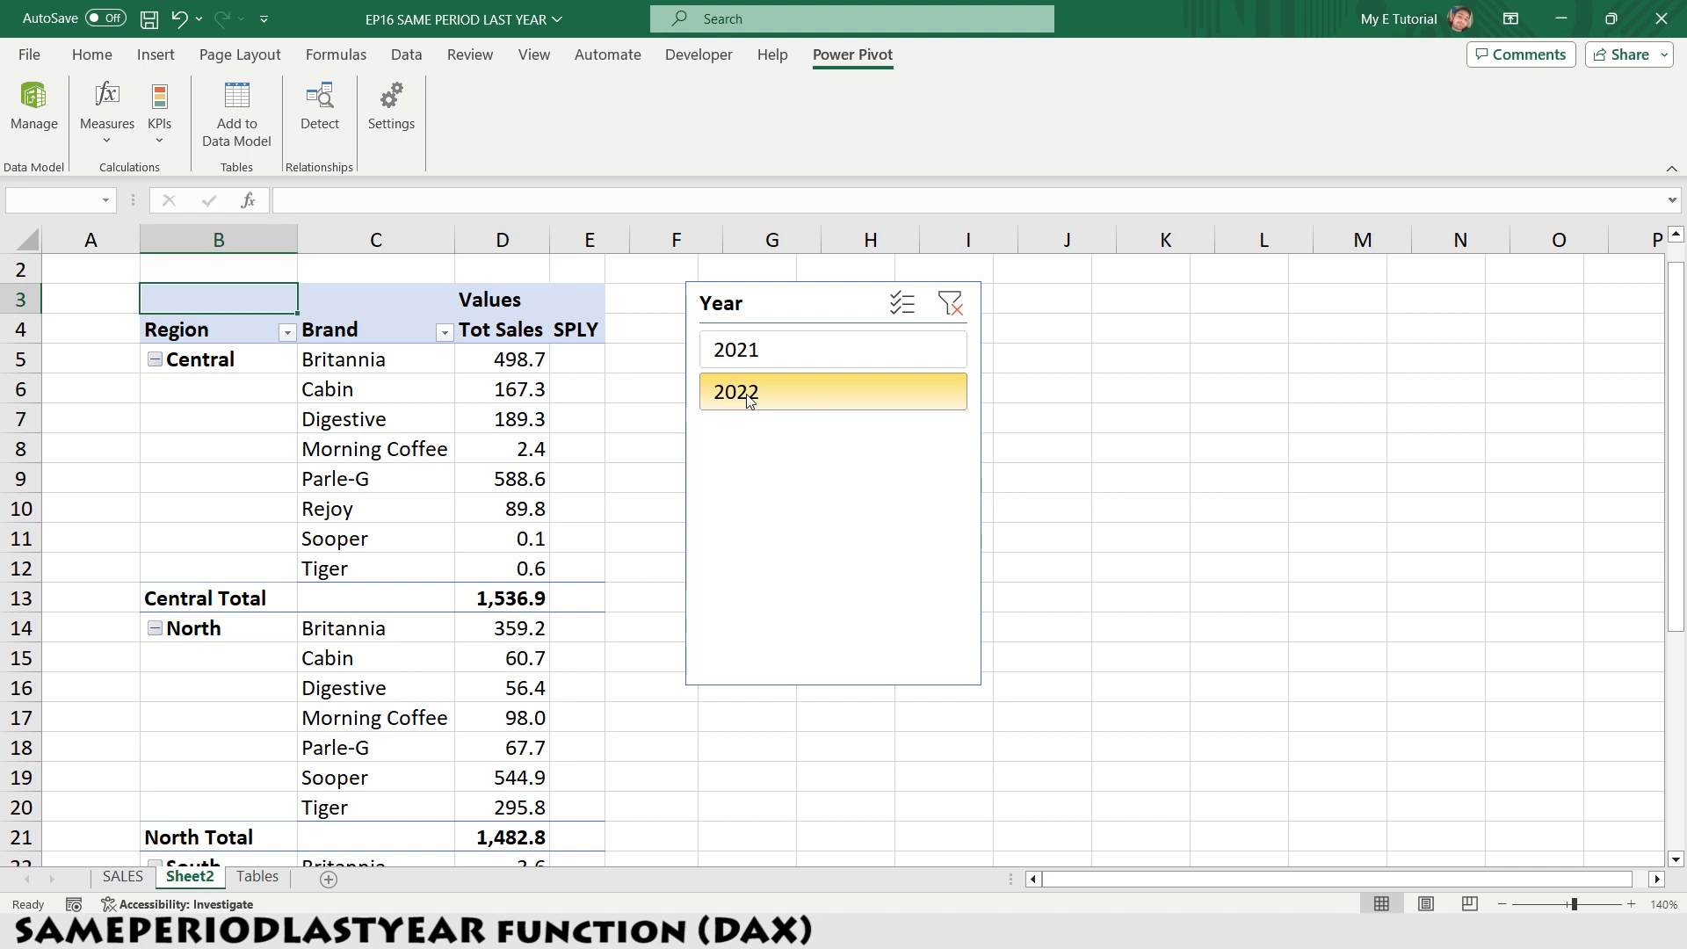
click(588, 332)
key(ctrl+Down)
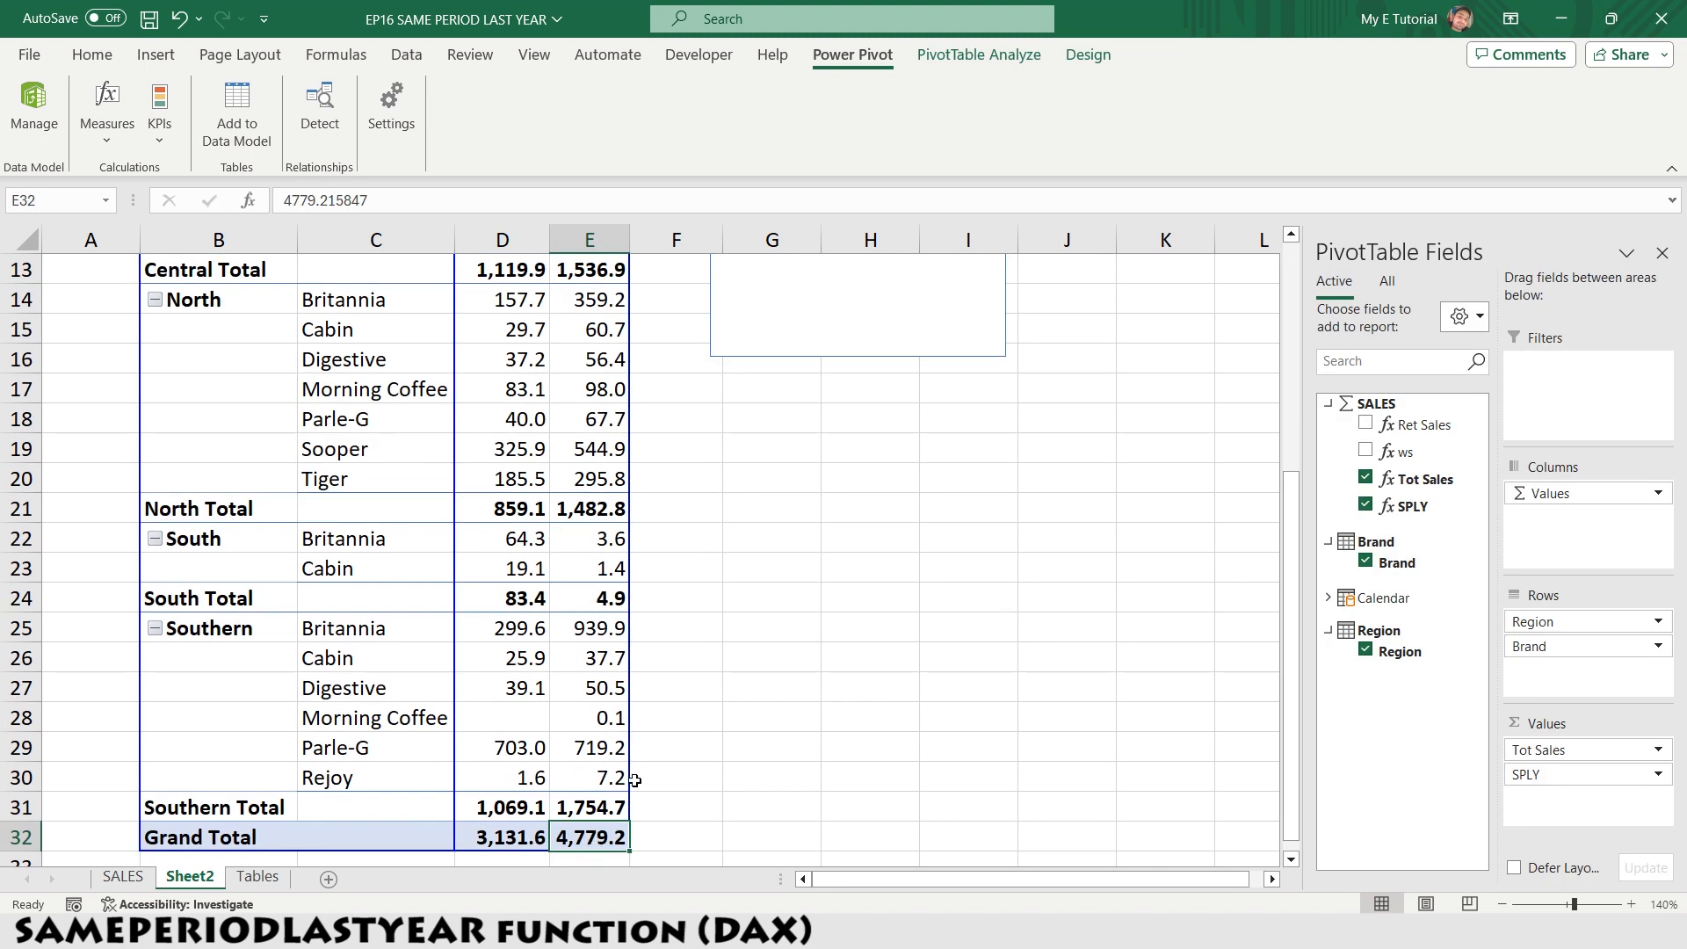
key(ctrl+Up)
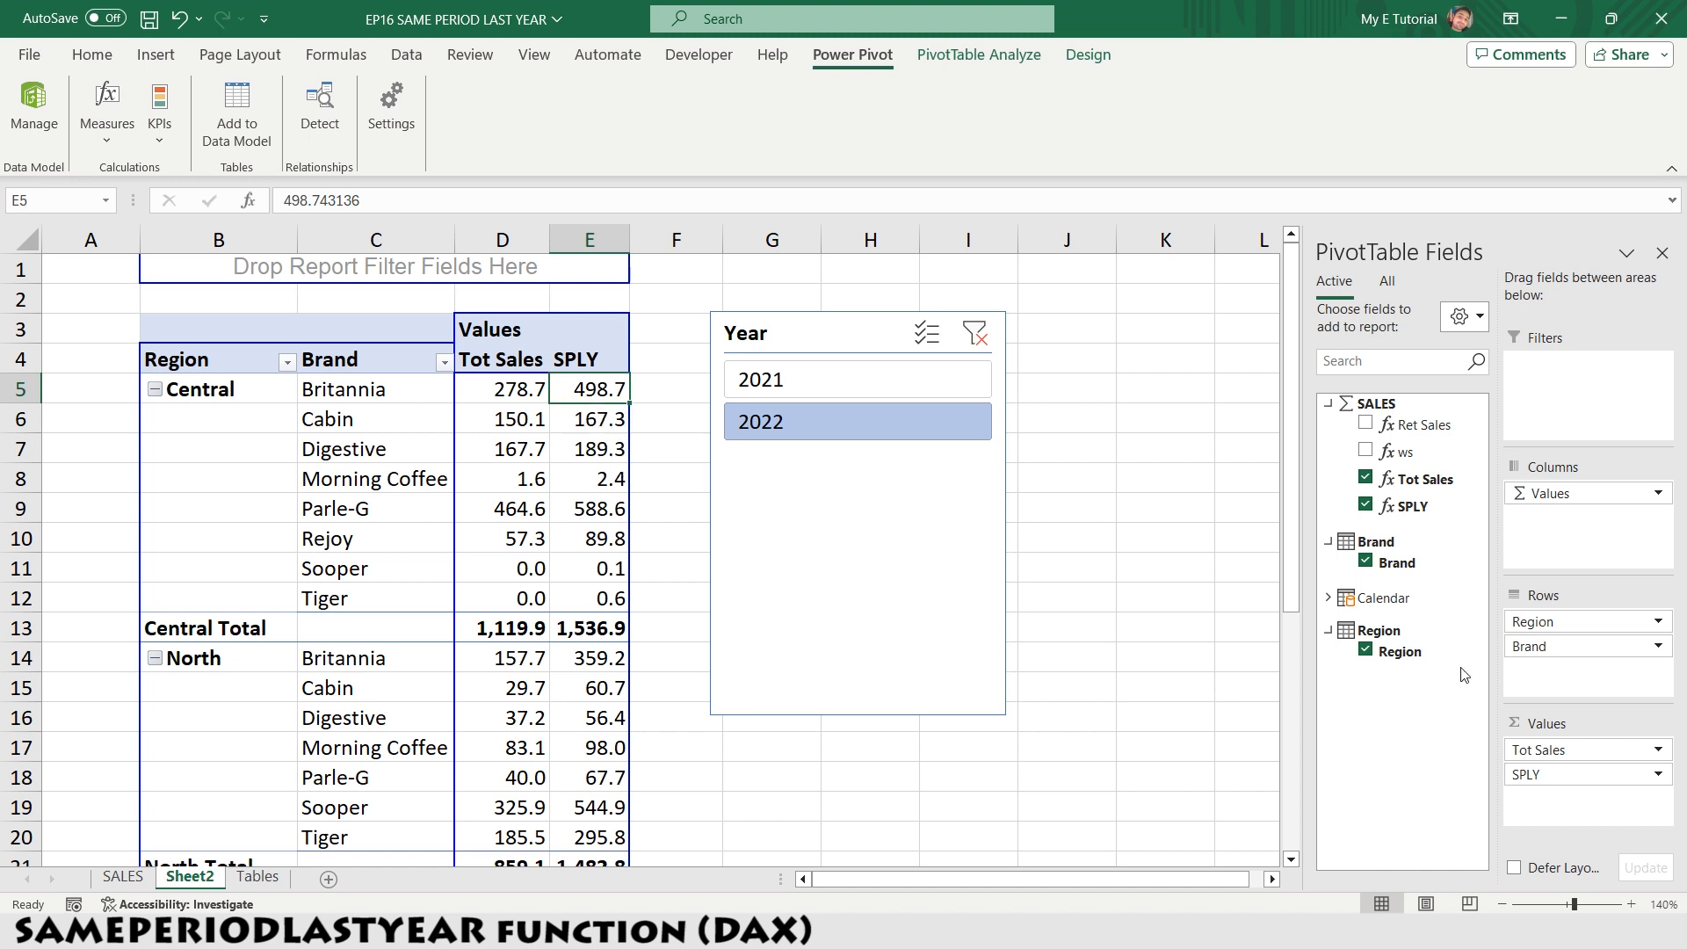
- Replace Region and Brand in the pivot table's rows with the Calendar fields Year and Month
drag(1527, 646, 1201, 606)
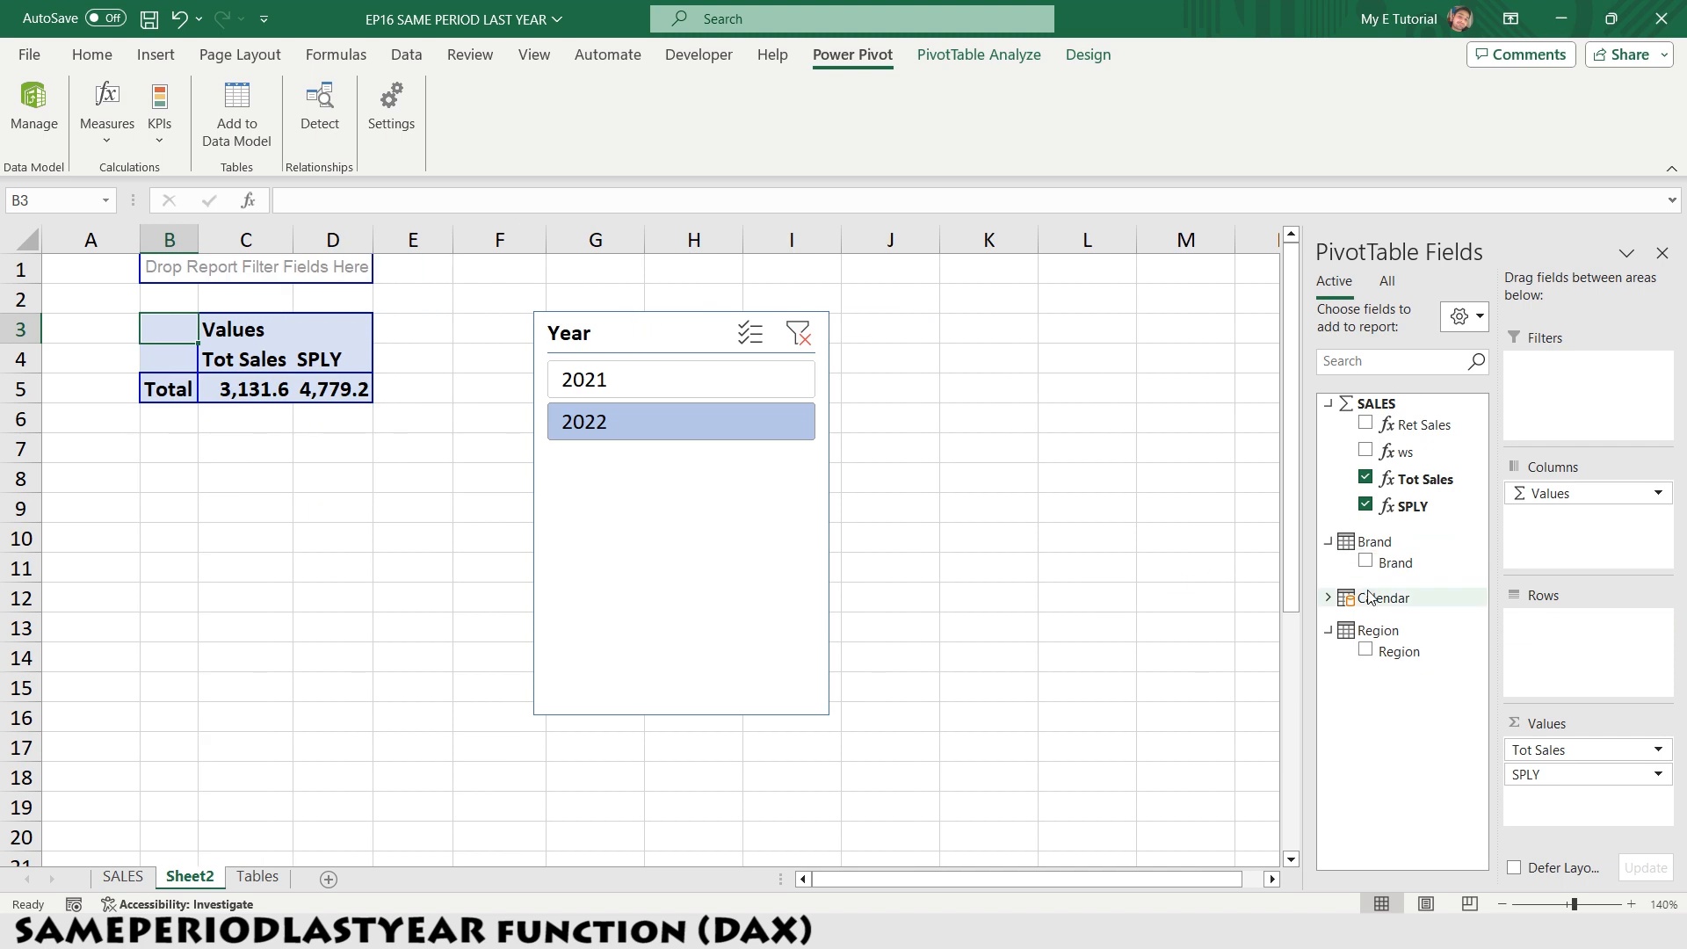
click(1328, 598)
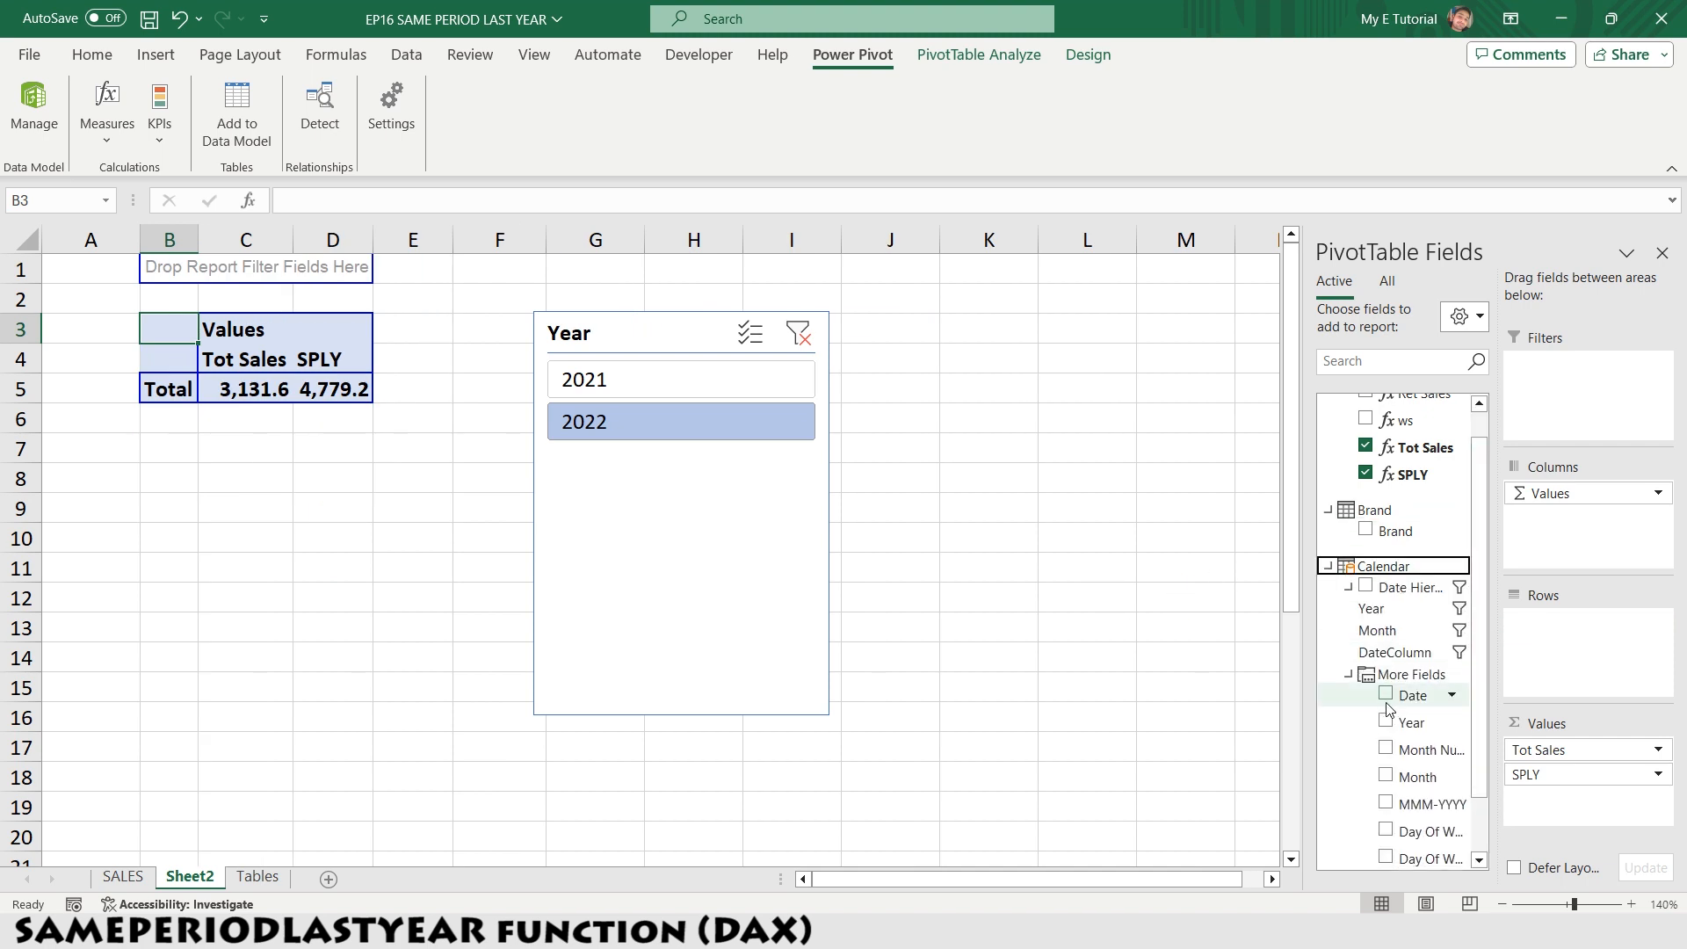
scroll(1400, 733, down, 1)
drag(1410, 669, 1616, 667)
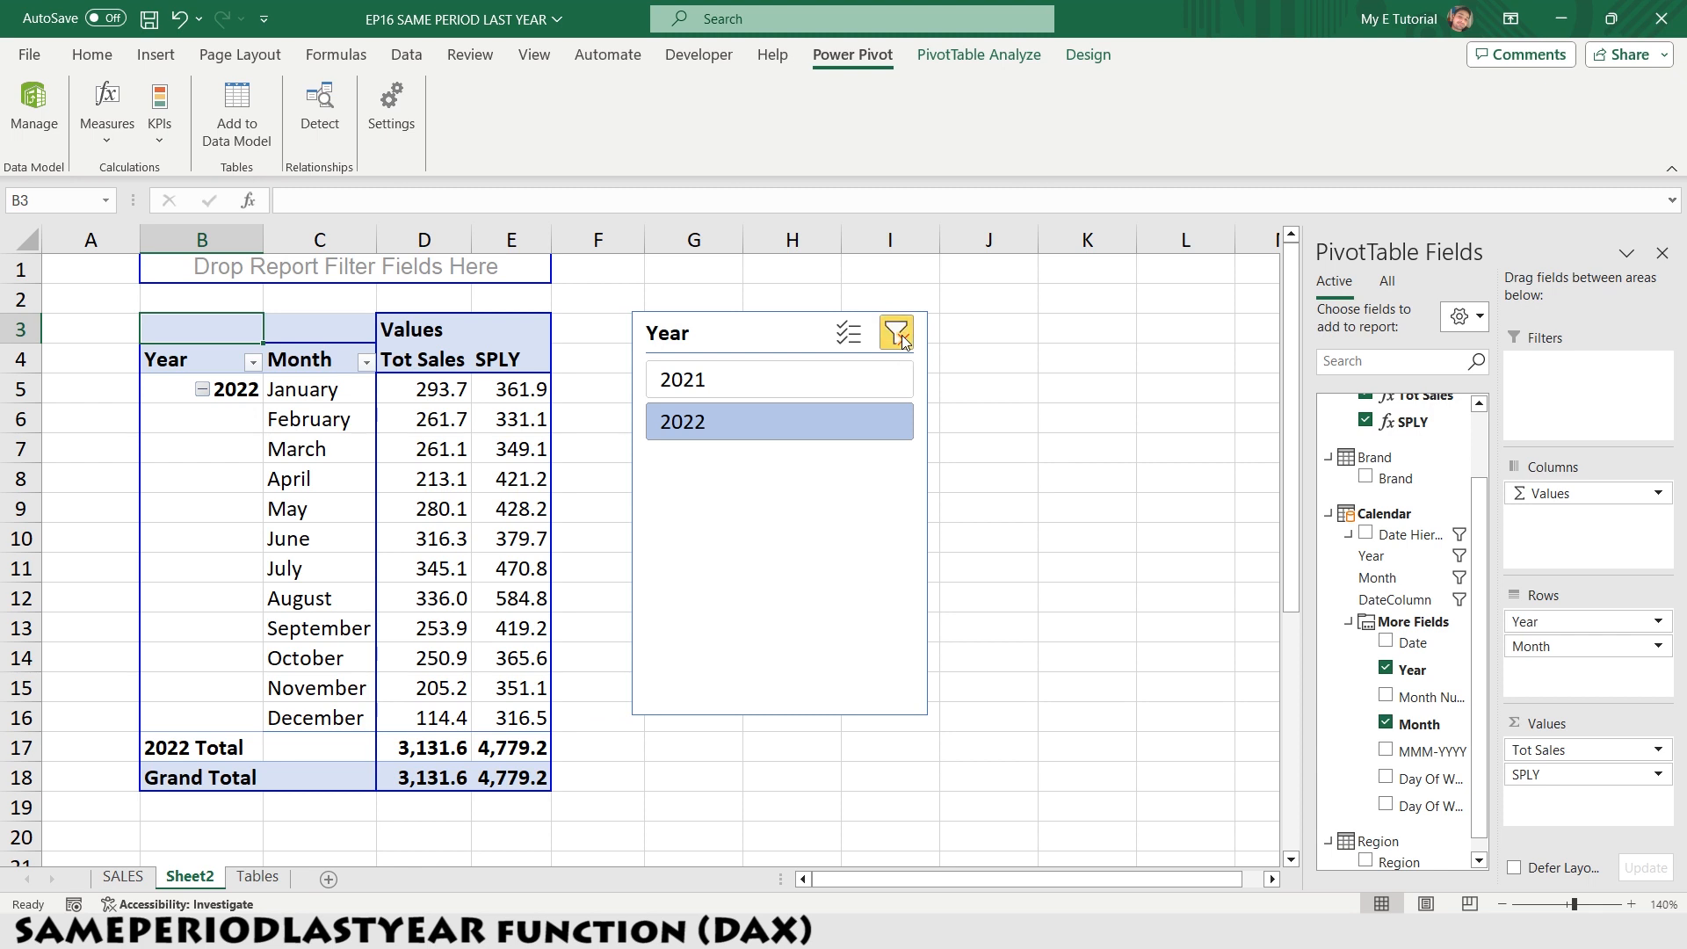
- Clear the Year slicer filter and compare the monthly 2021 Tot Sales with the 2022 SPLY values
click(896, 334)
scroll(569, 513, down, 4)
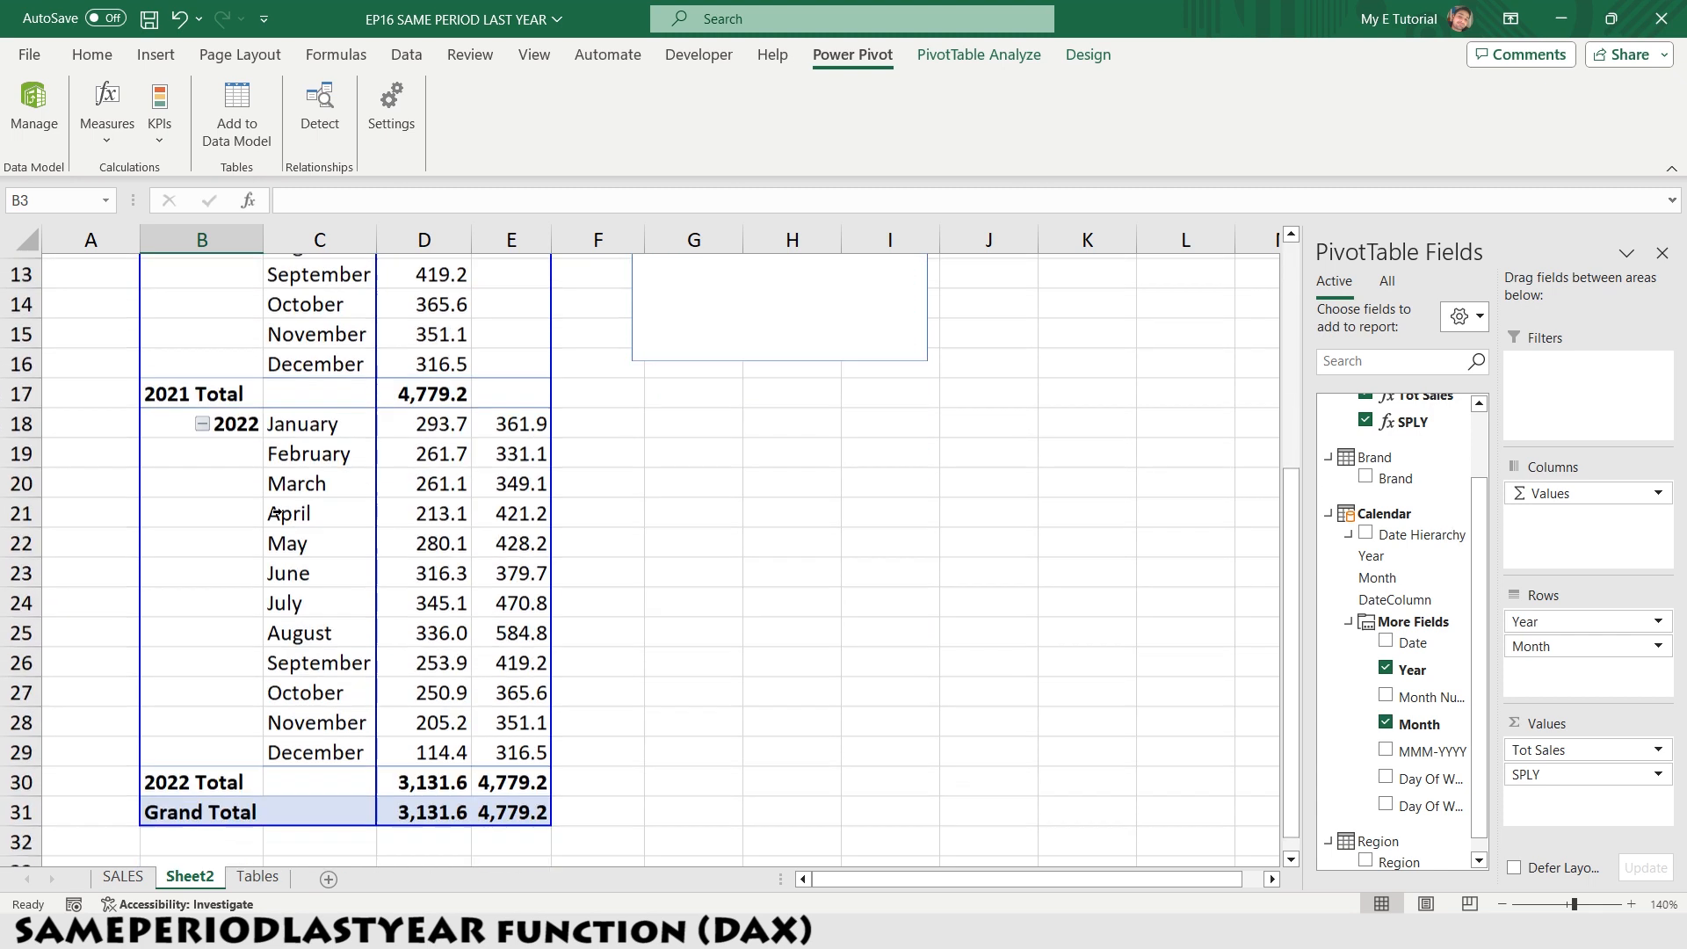
scroll(408, 301, up, 3)
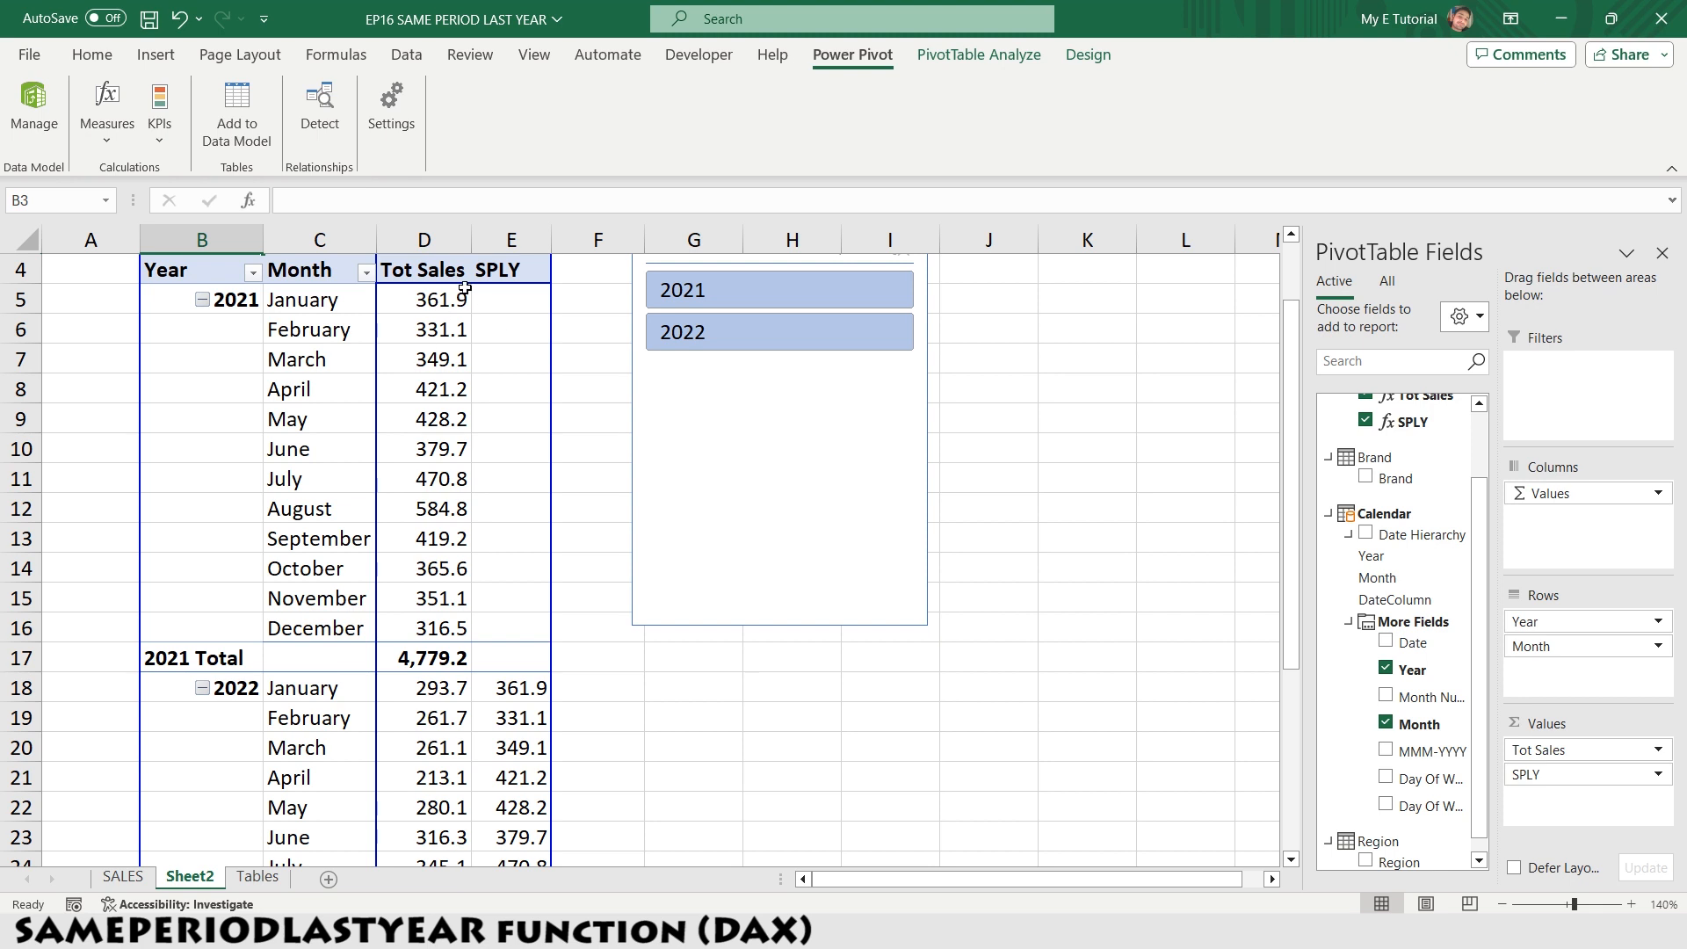
scroll(557, 535, down, 3)
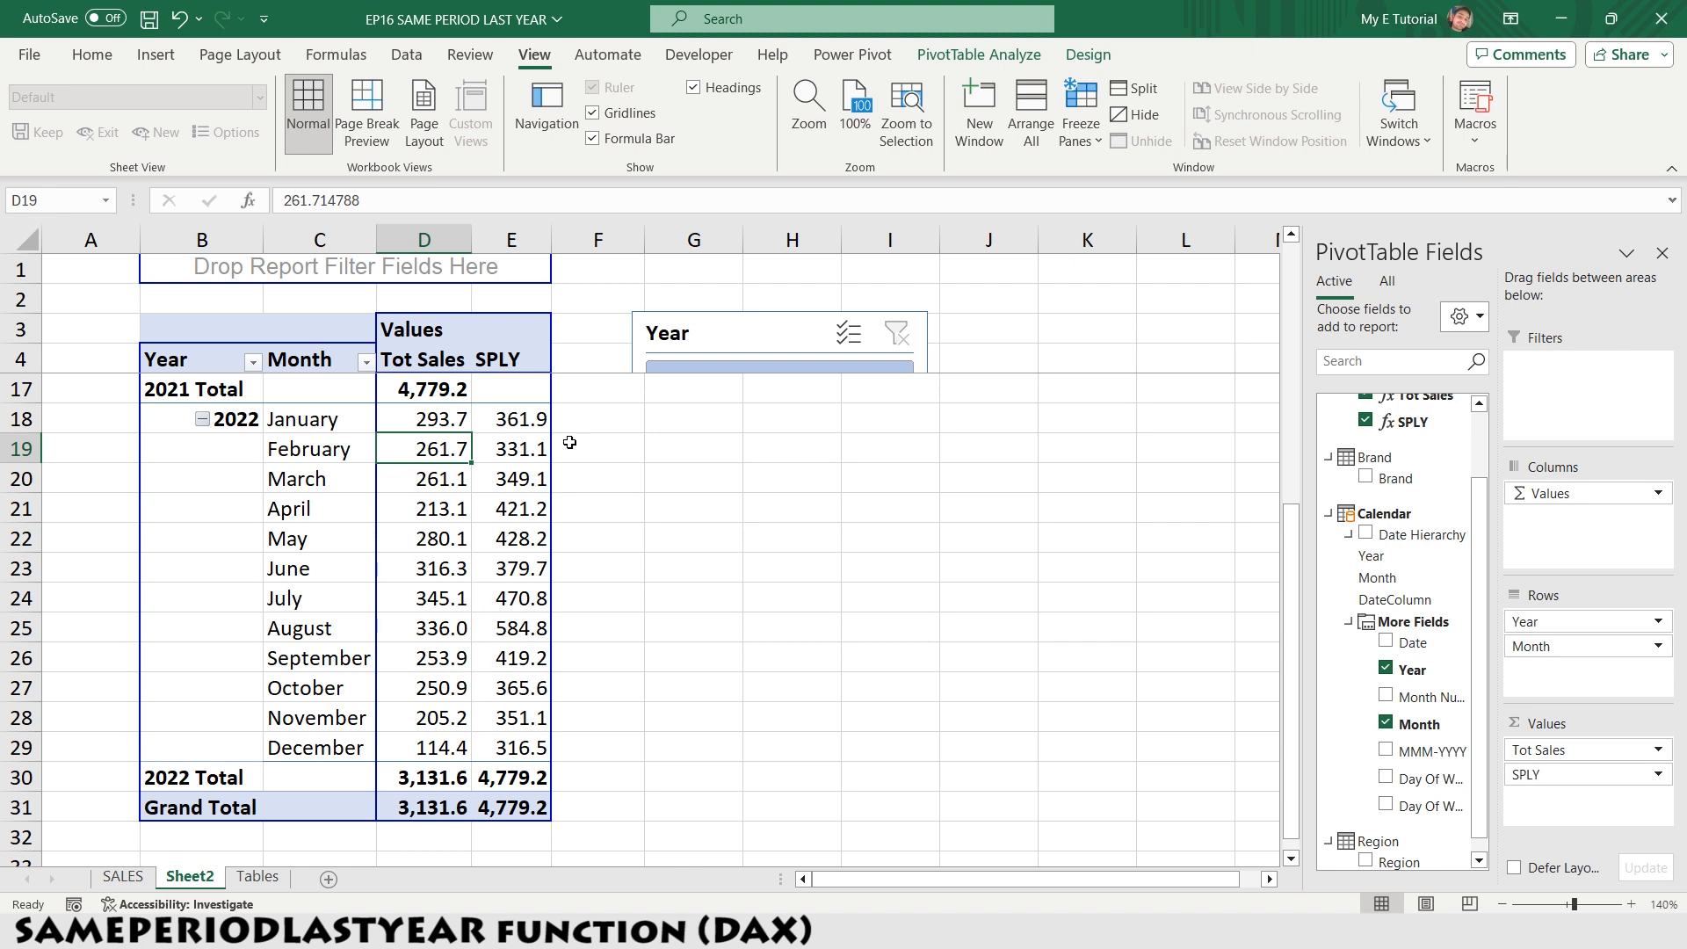
- In the Power Pivot window, create the measure VAR := [Tot Sales] - [SPLY] in the cell below SPLY
key(alt+Tab)
click(138, 849)
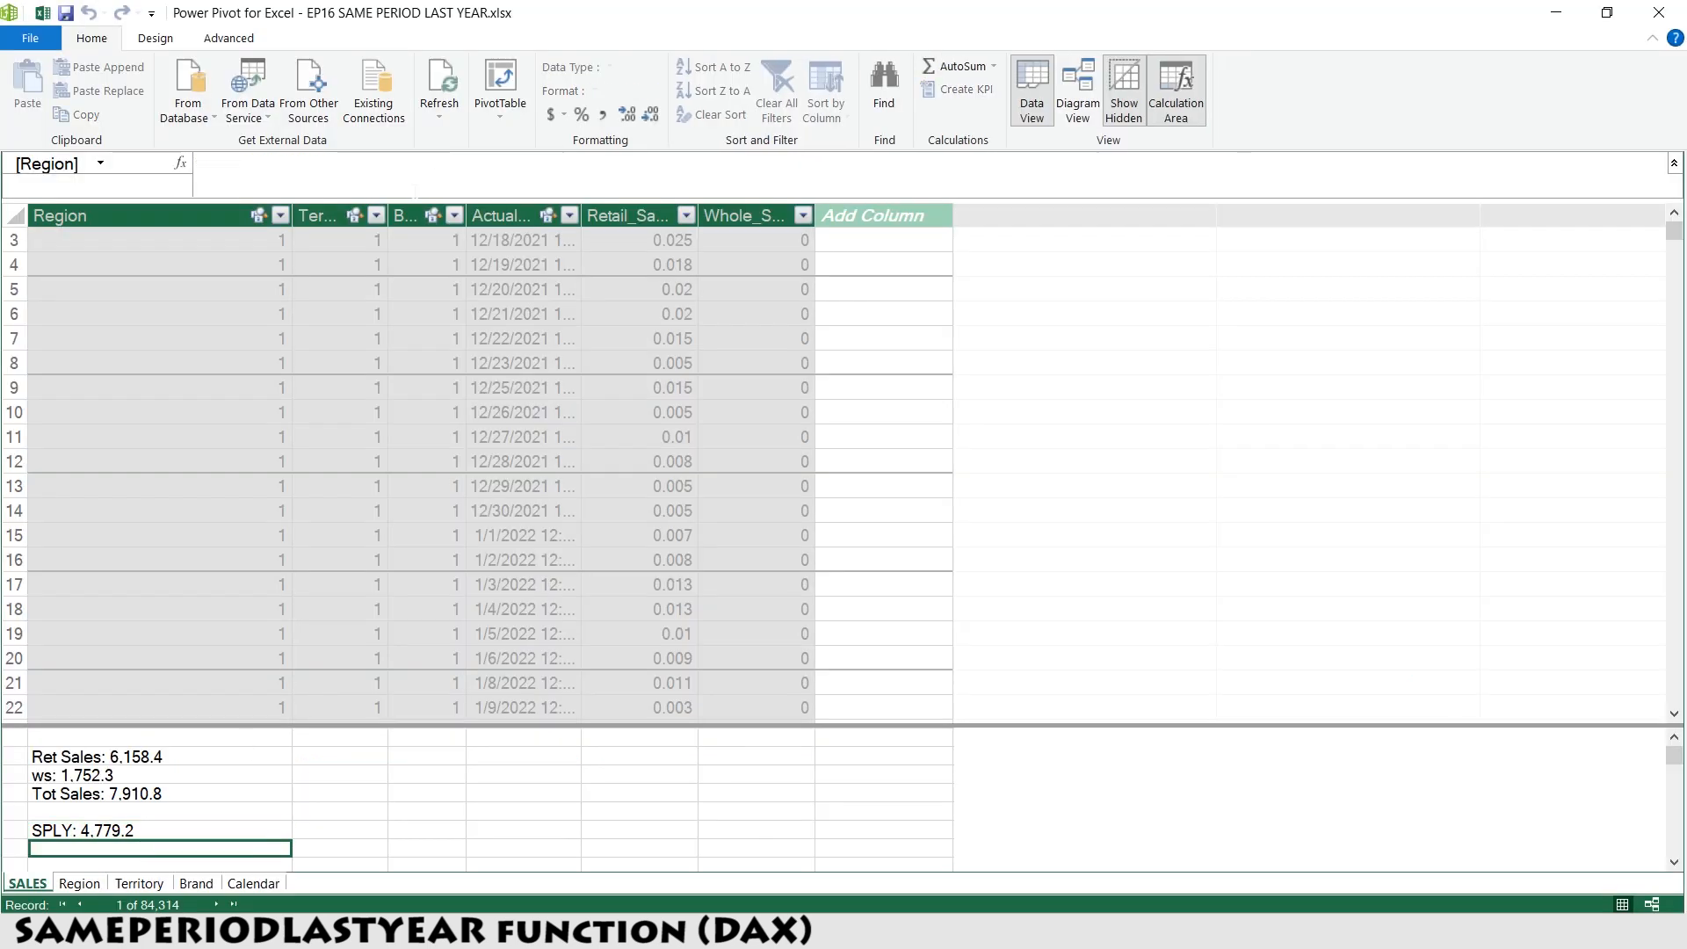
text(VAR := [)
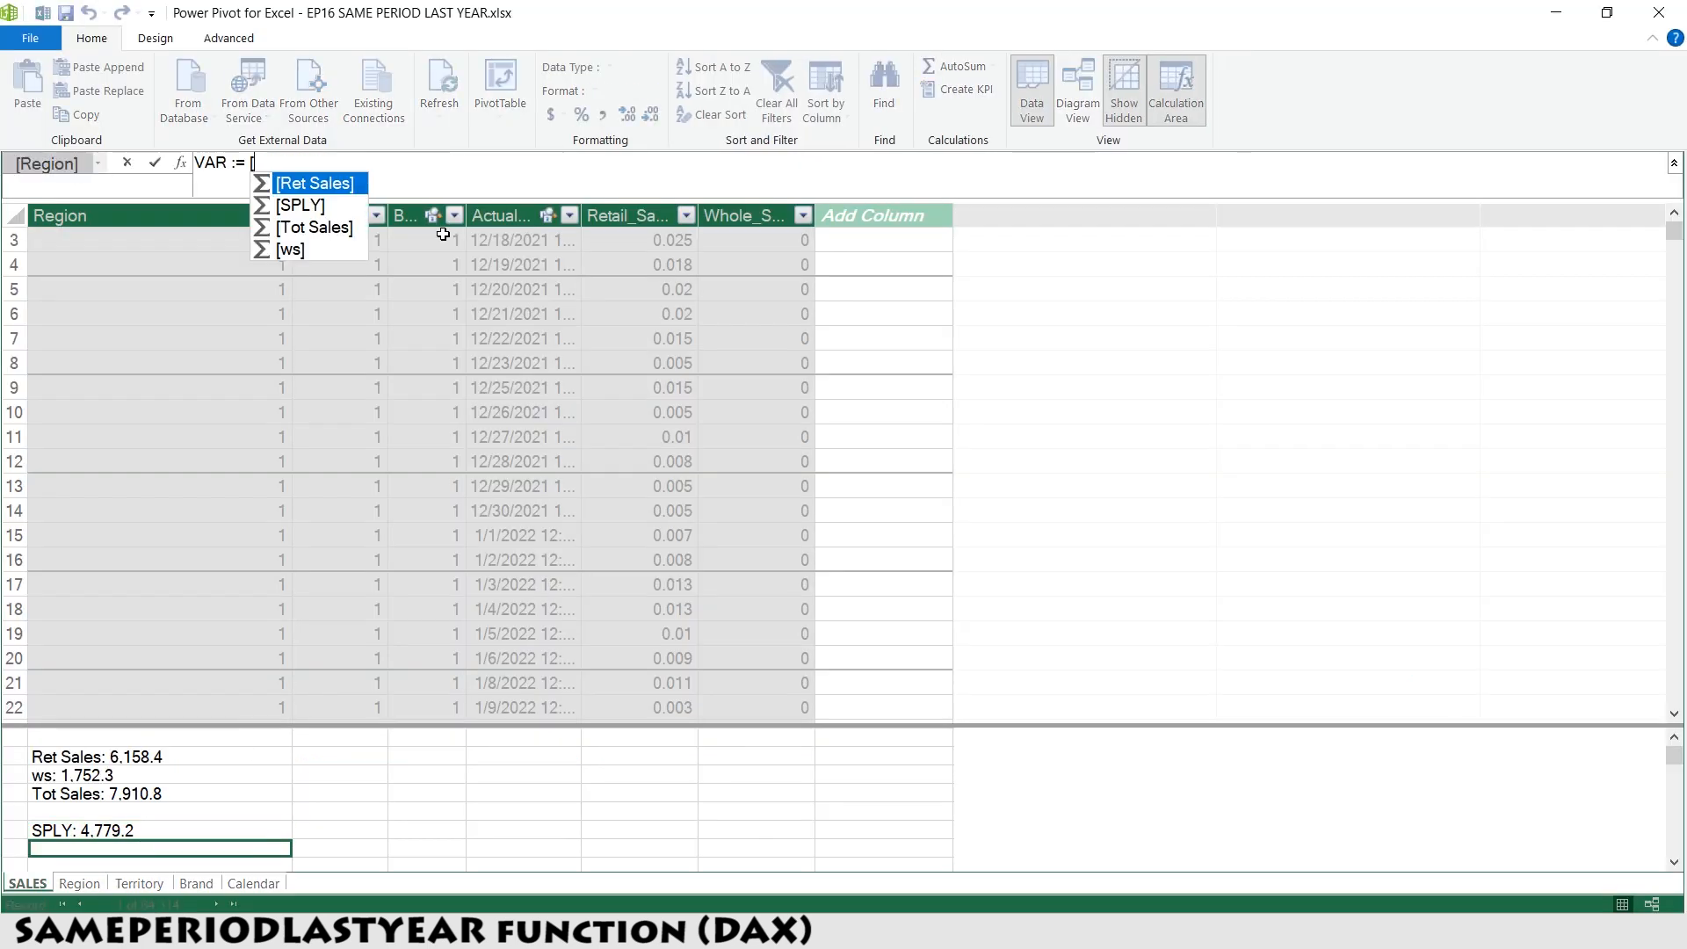
text(to)
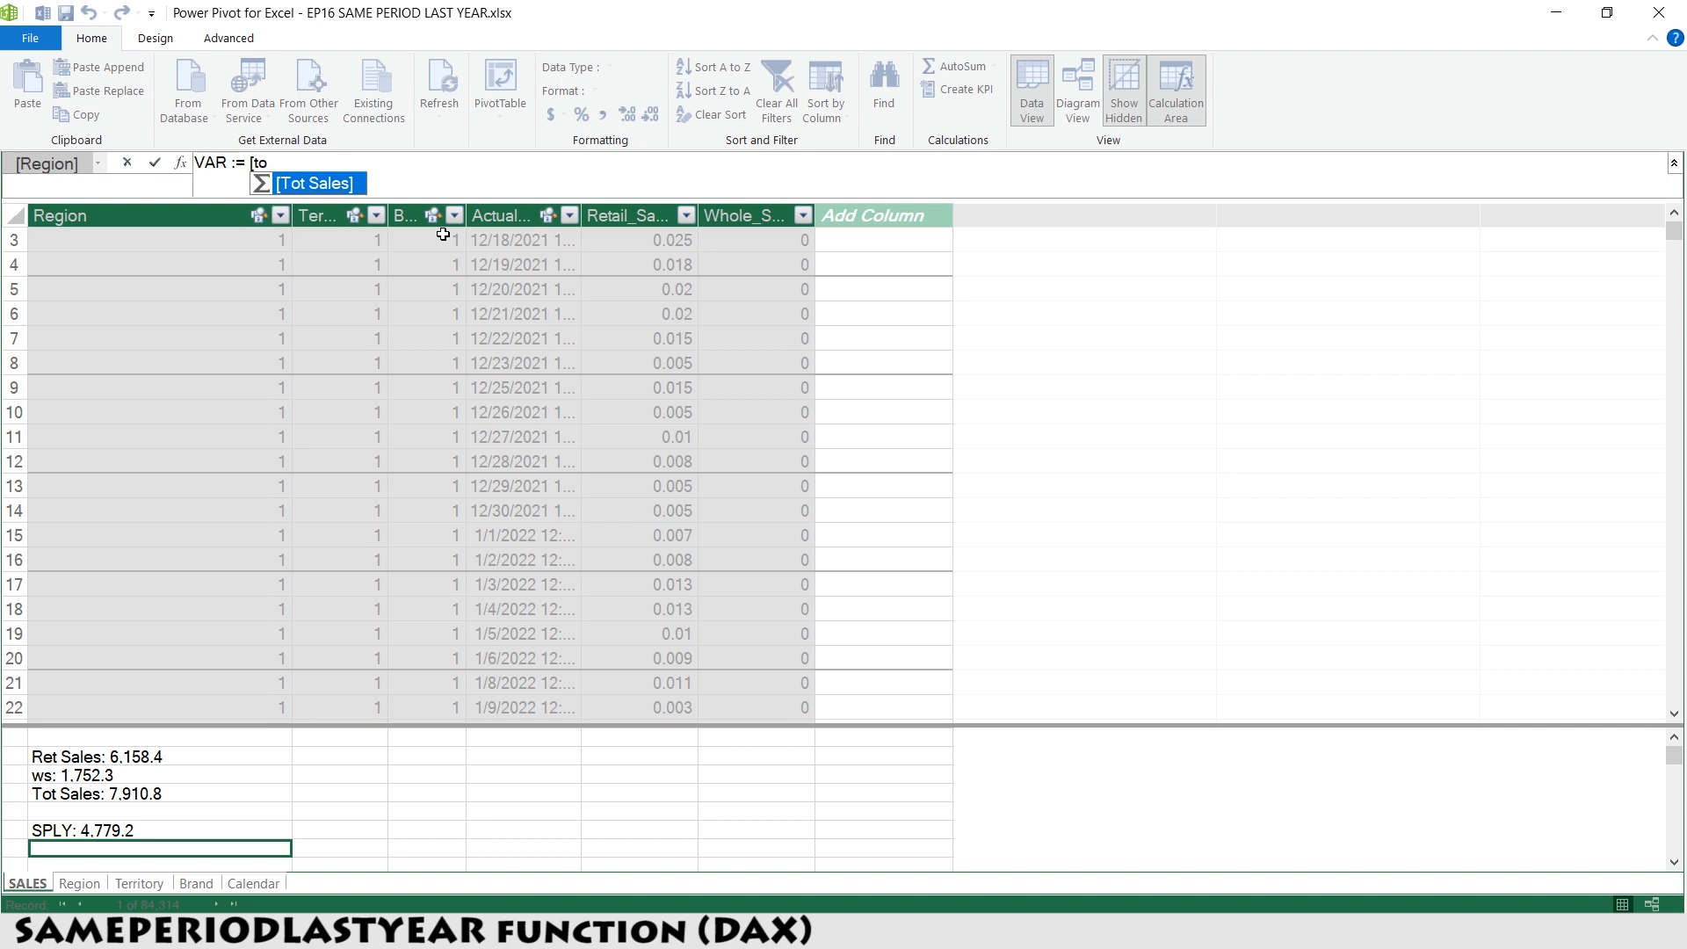
key(Tab)
text(- [)
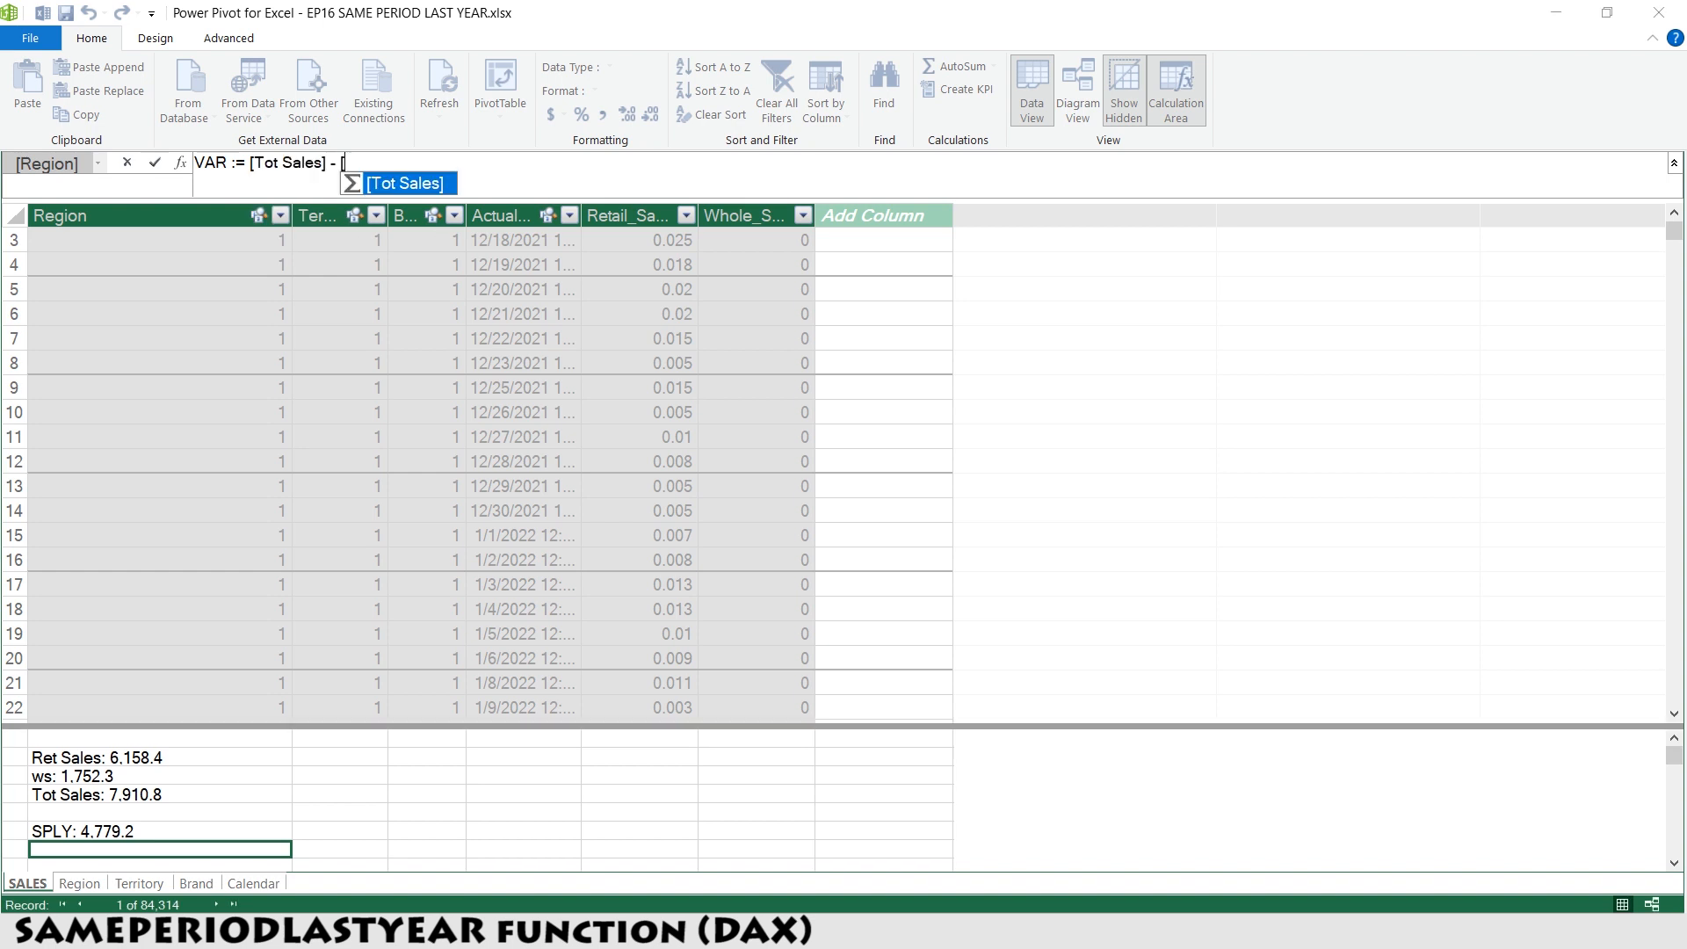
key(Down)
key(Tab)
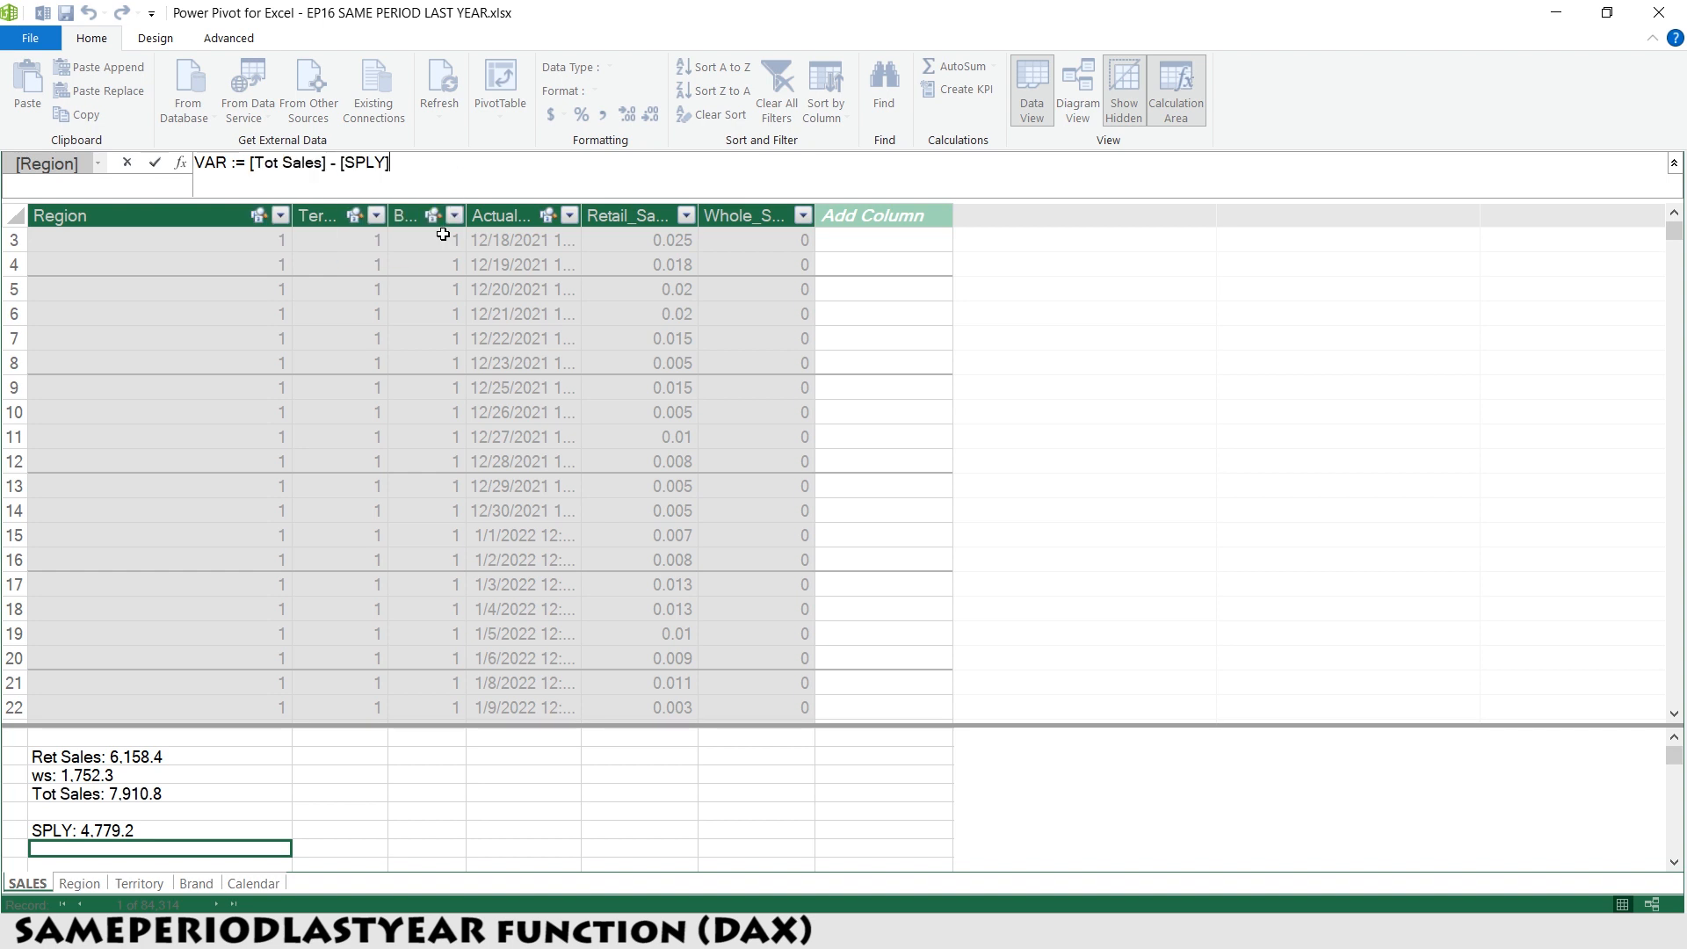
key(Return)
- Format the VAR measure with a thousands separator and one decimal, and add it to the pivot table's values
click(604, 112)
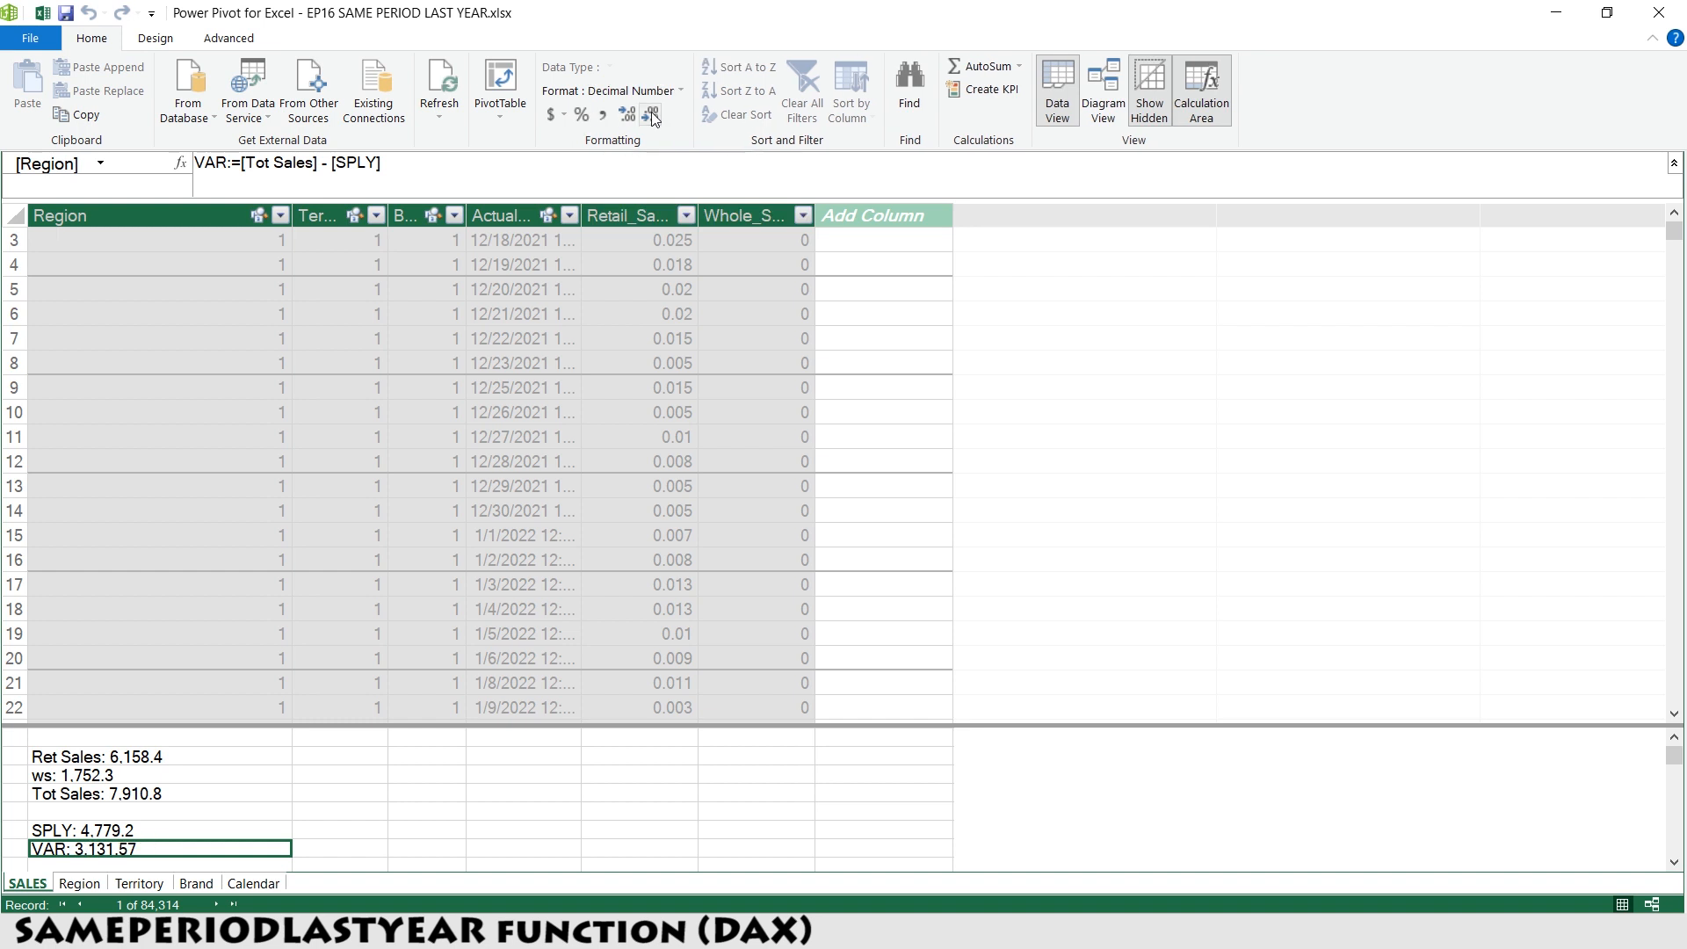
click(651, 112)
key(alt+Tab)
drag(1397, 534, 1548, 802)
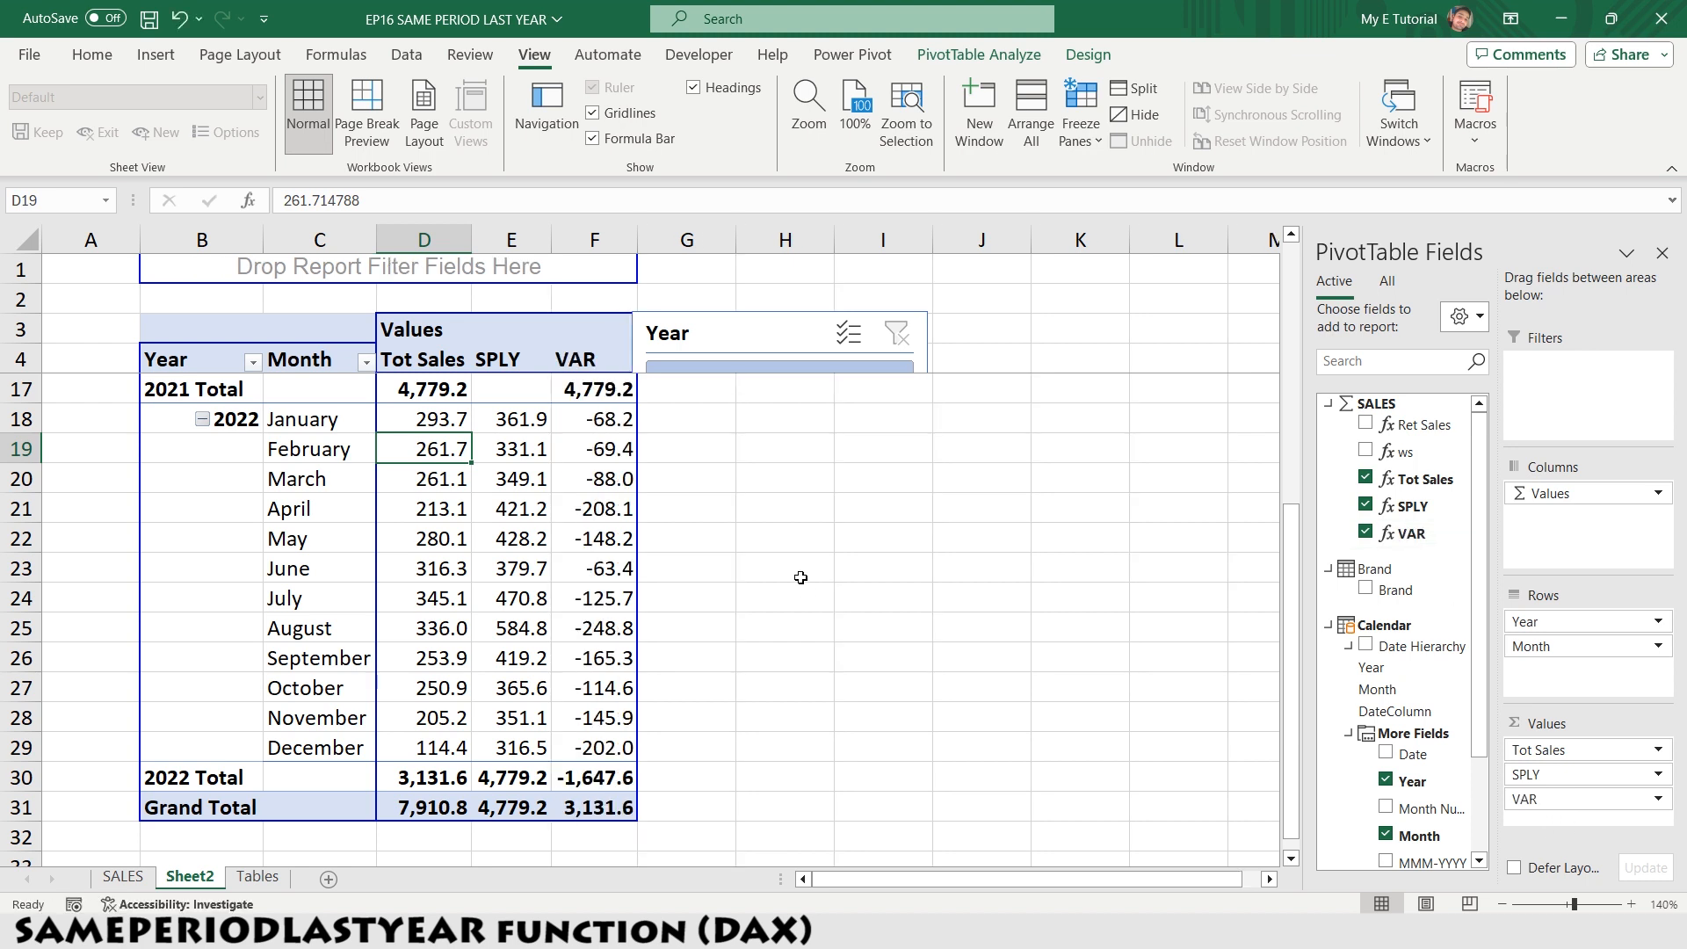
- Check the January 2022 variance by entering the formula =D18-E18 in cell H18 beside the pivot table
click(607, 420)
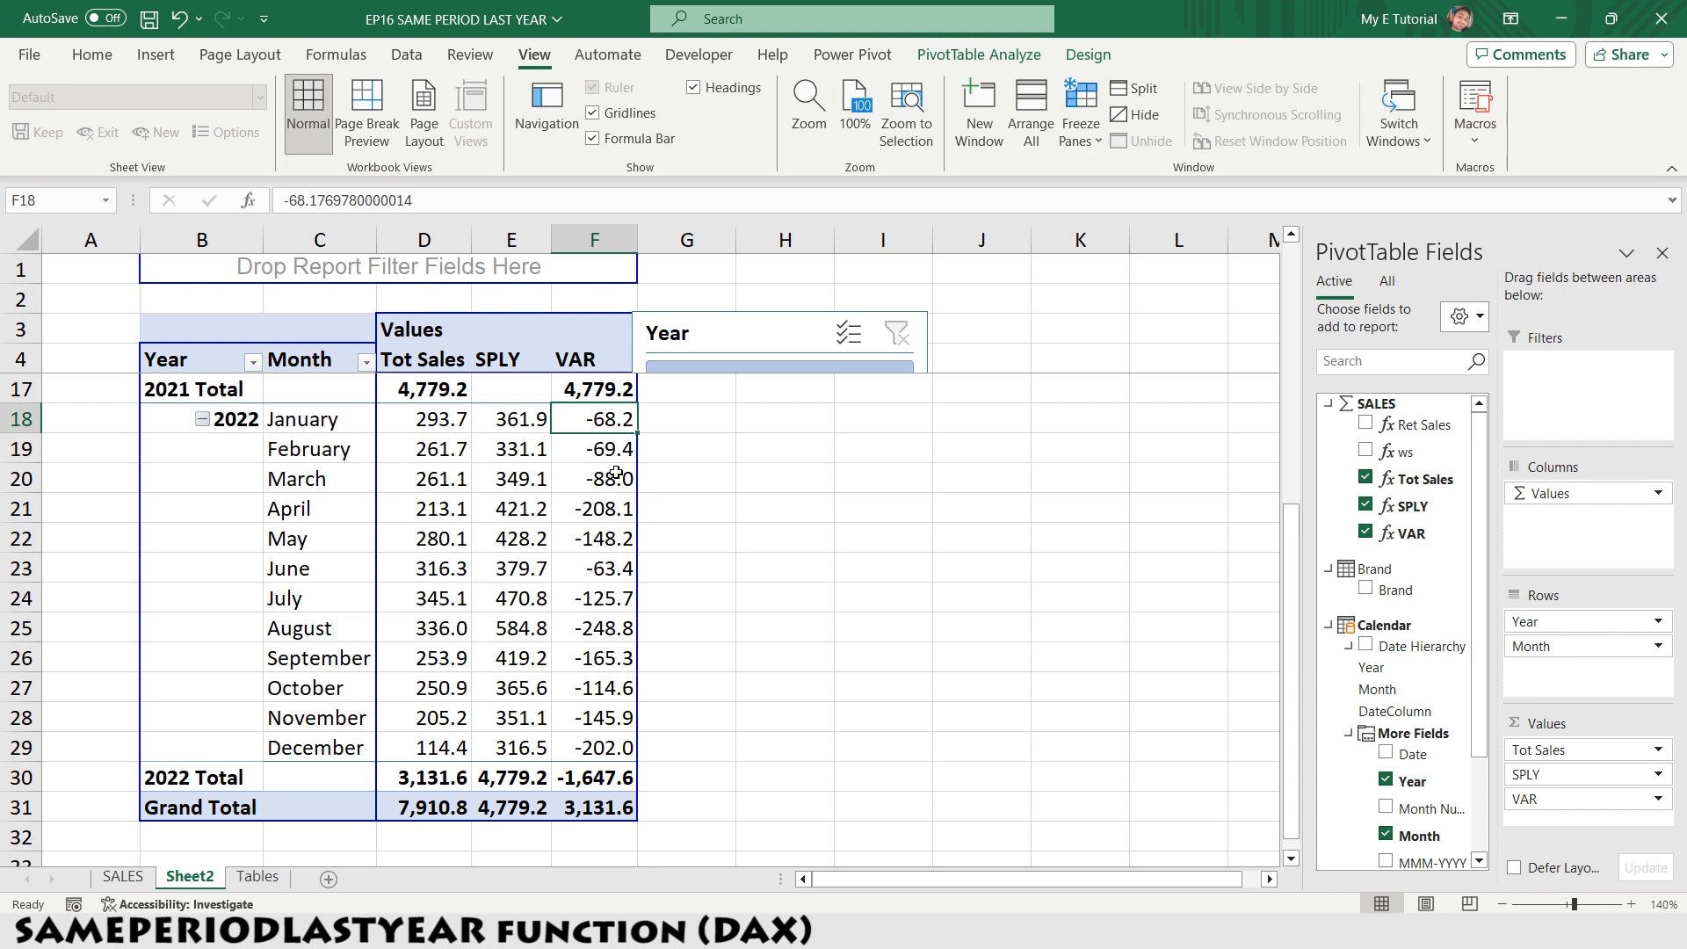
key(Right)
key(Right)
text(=)
key(Left)
key(Left)
key(Left)
key(Left)
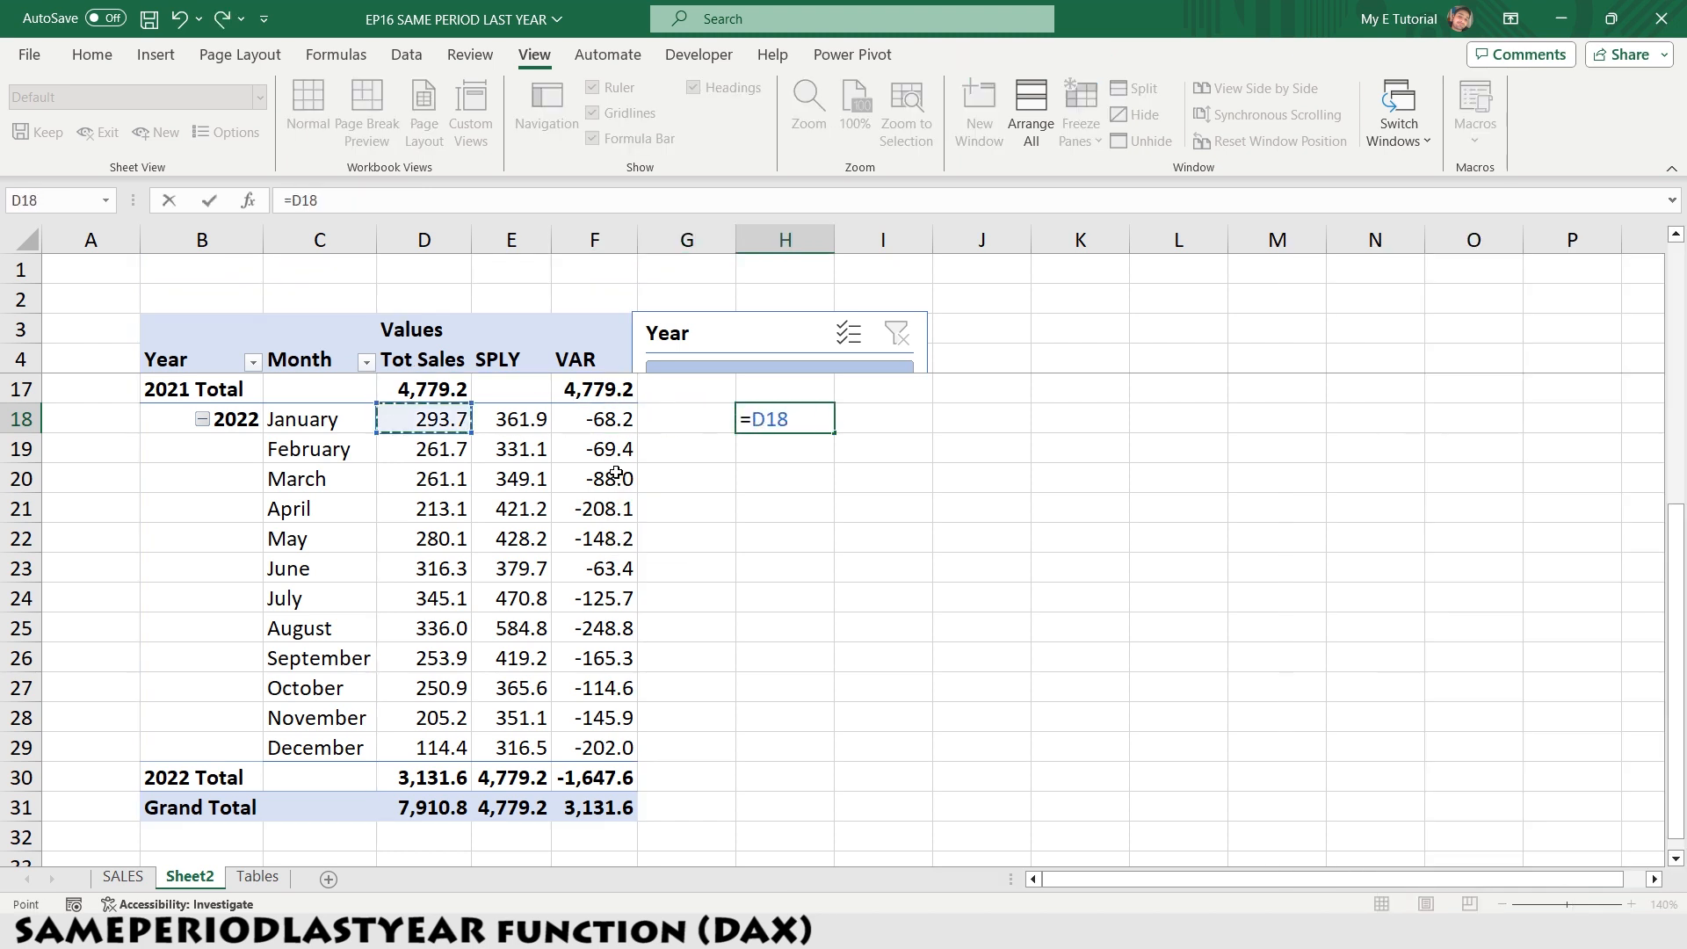
text(-)
key(Left)
key(Left)
key(Left)
key(Return)
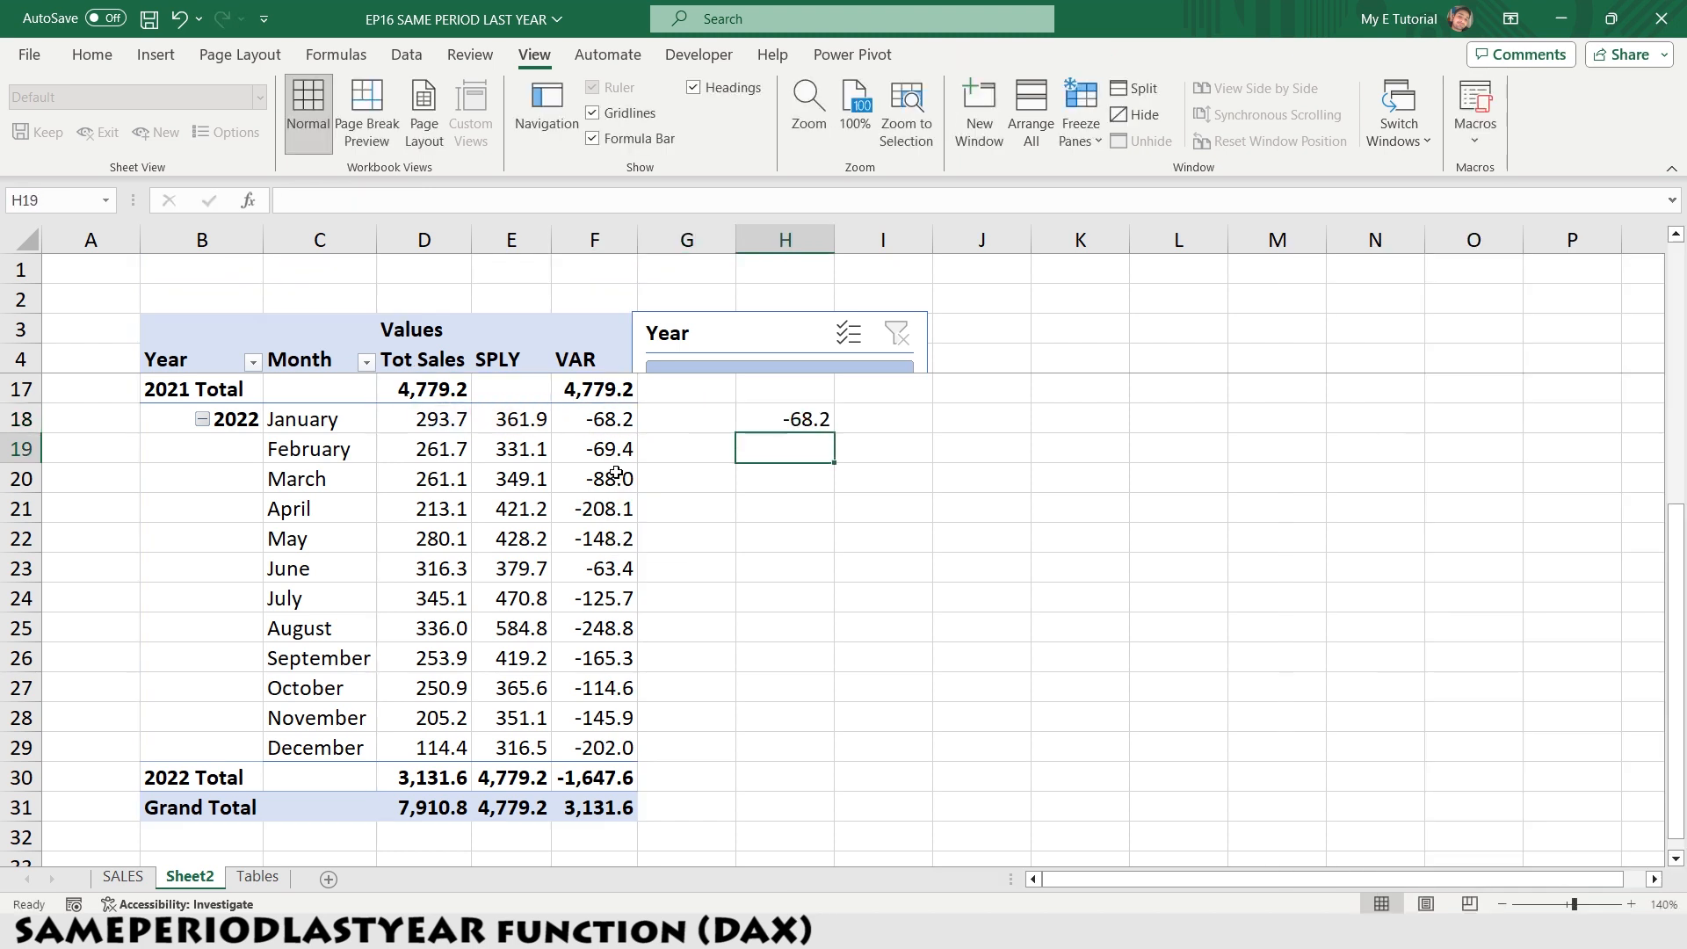
- Compare January 2022's VAR with its SPLY and Tot Sales, and filter the pivot table to 2022 with the Year slicer
key(Up)
key(Left)
key(Left)
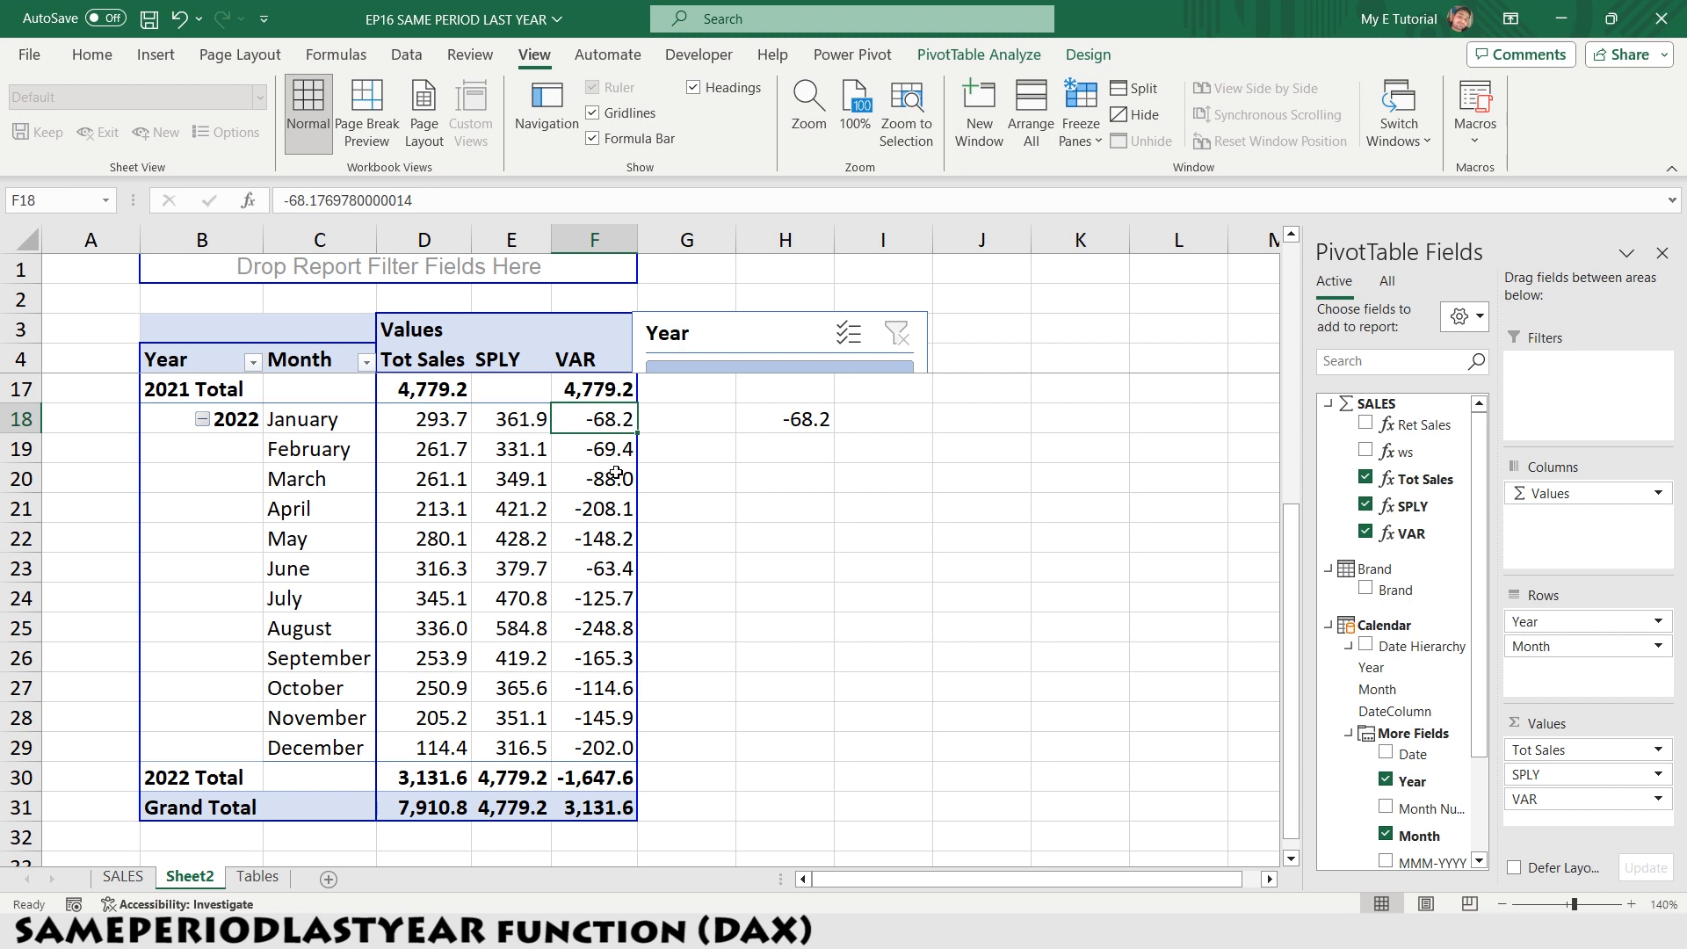
key(Left)
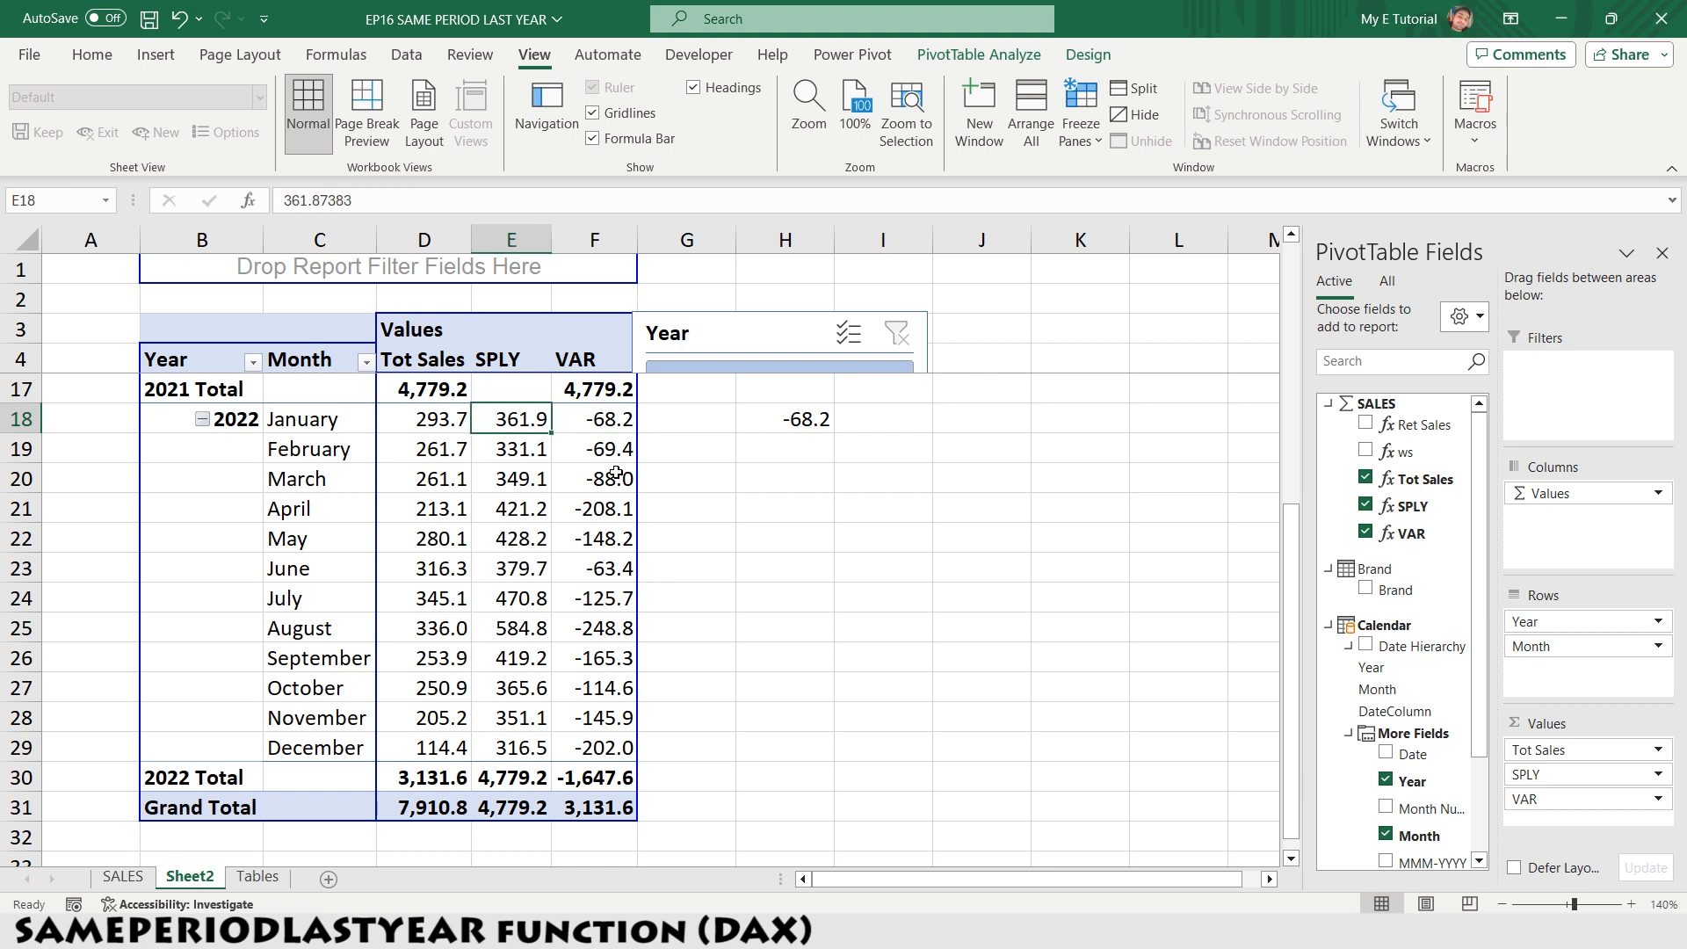
key(Left)
key(Right)
key(Right)
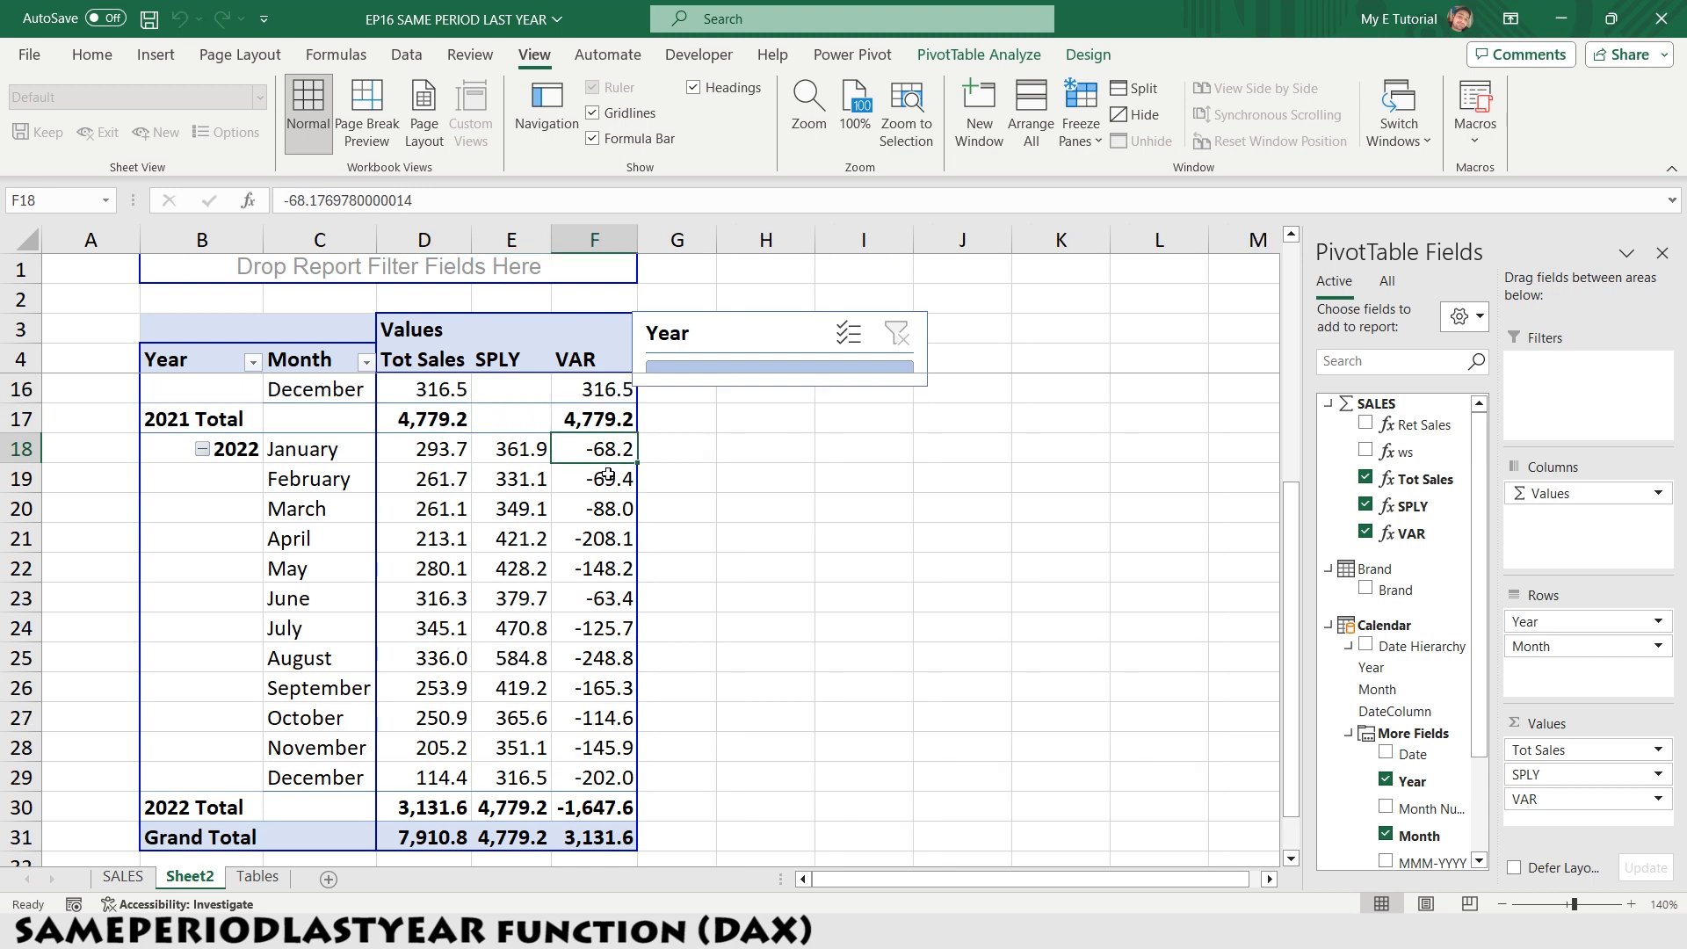
scroll(606, 486, up, 4)
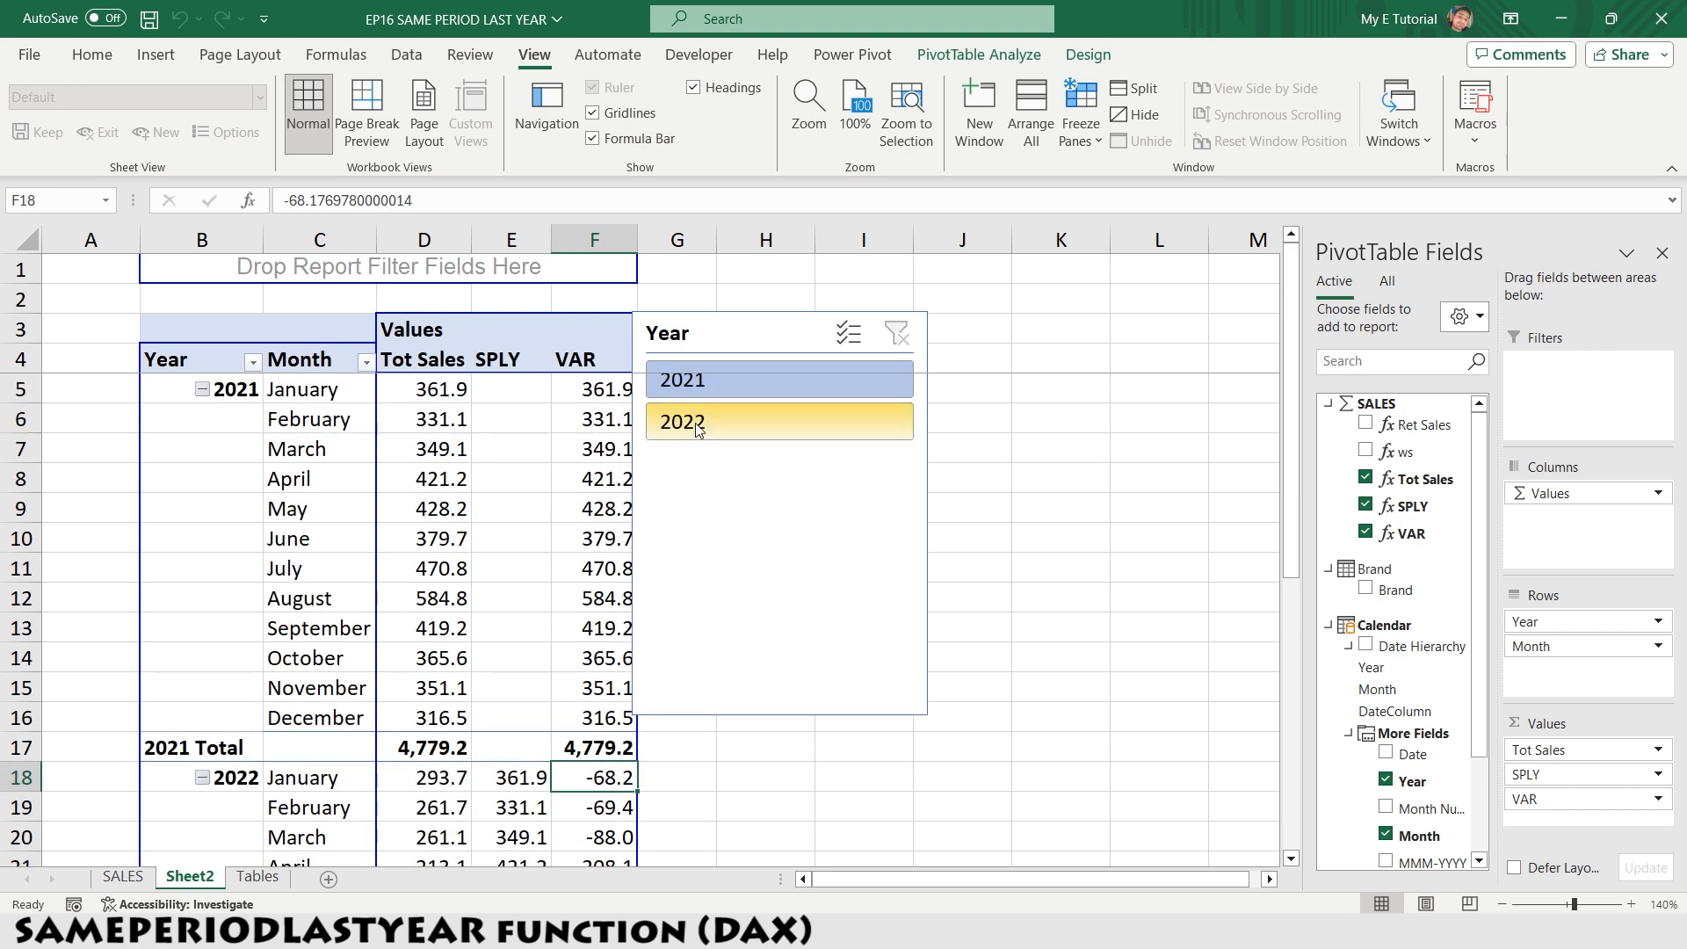
click(698, 425)
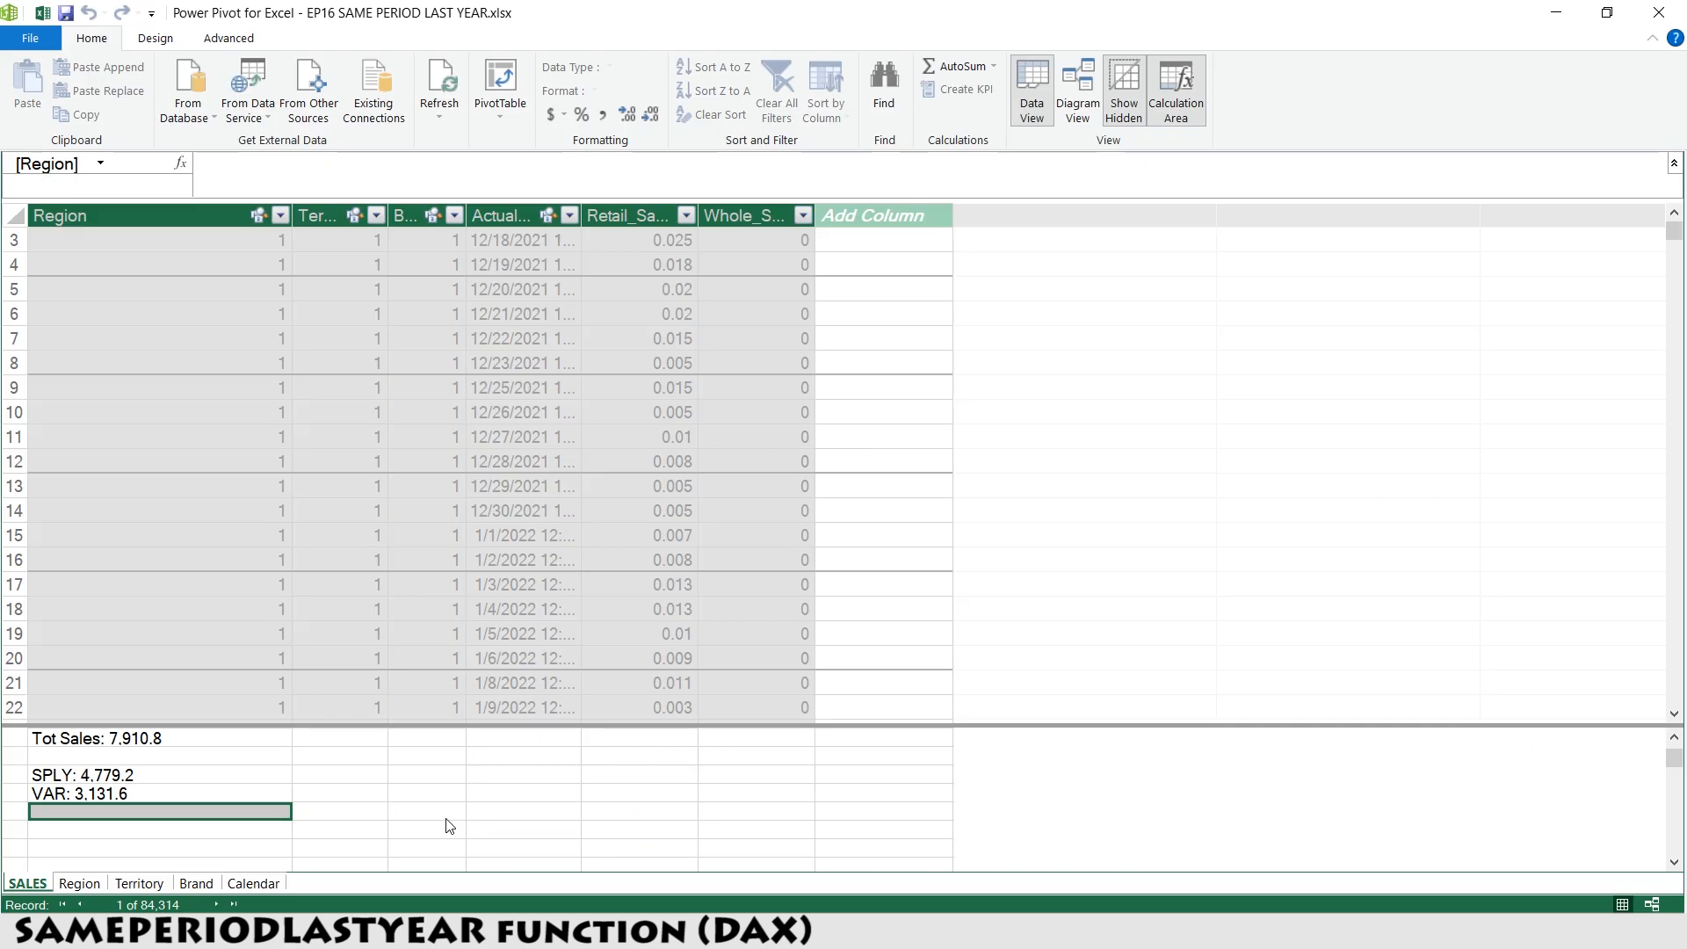
- In the Power Pivot window, create the measure YOY % := [Tot Sales] / [SPLY] - 1 in the cell below VAR
text(YOY )
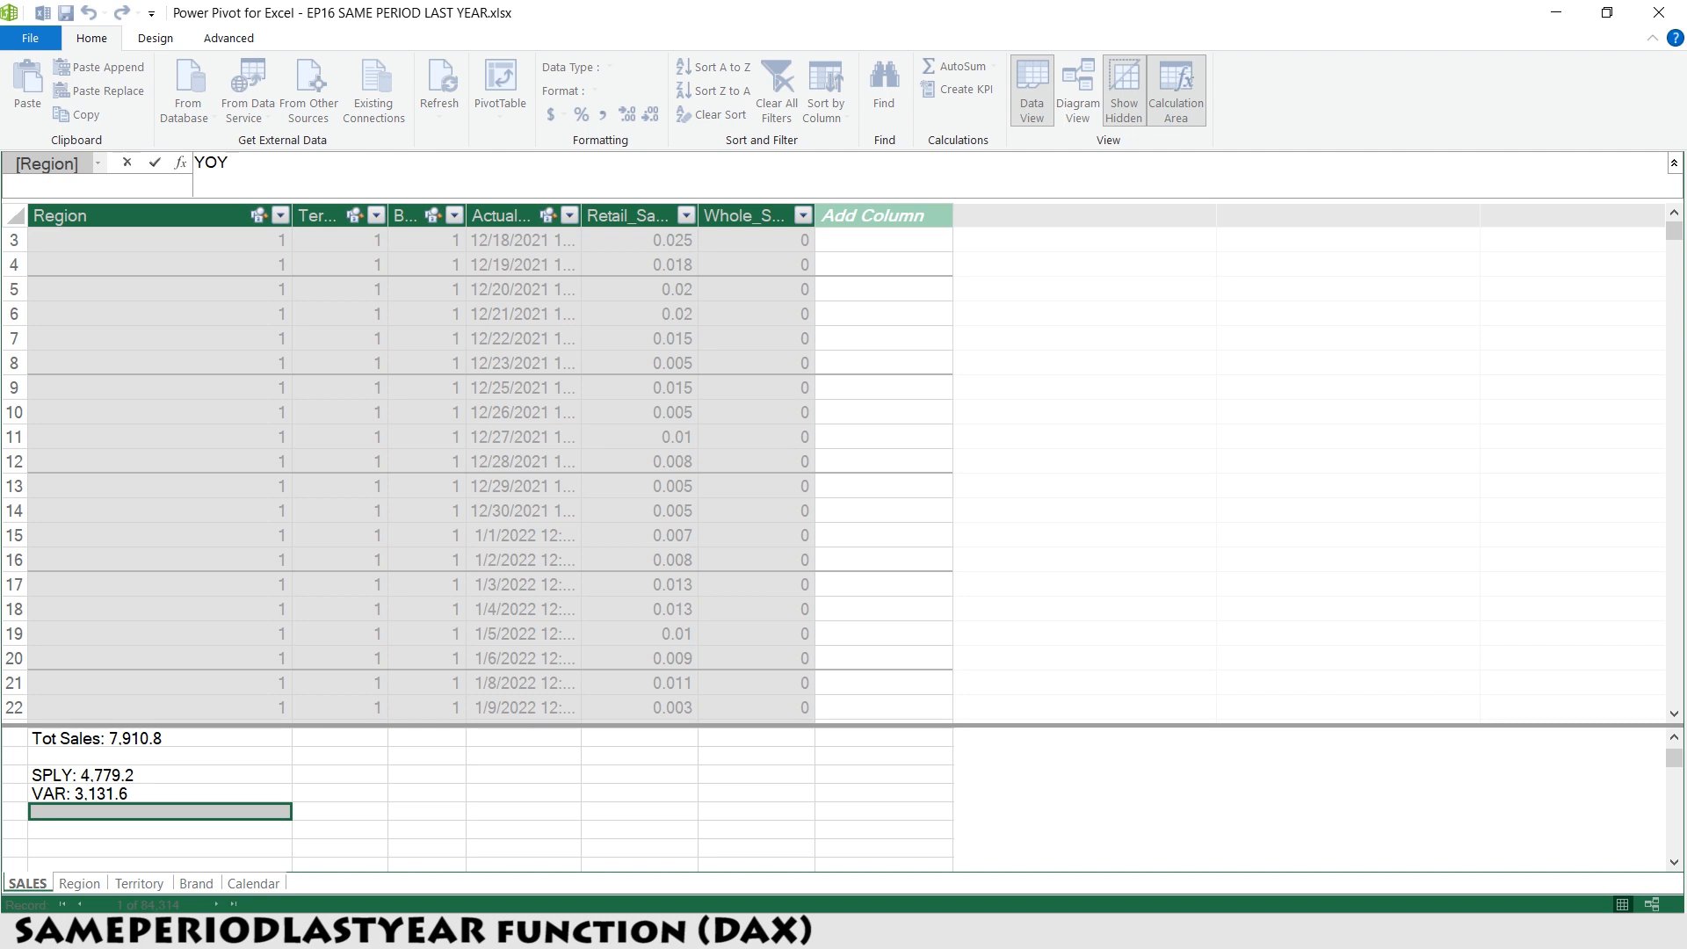
text(% := [t)
key(Tab)
text(/)
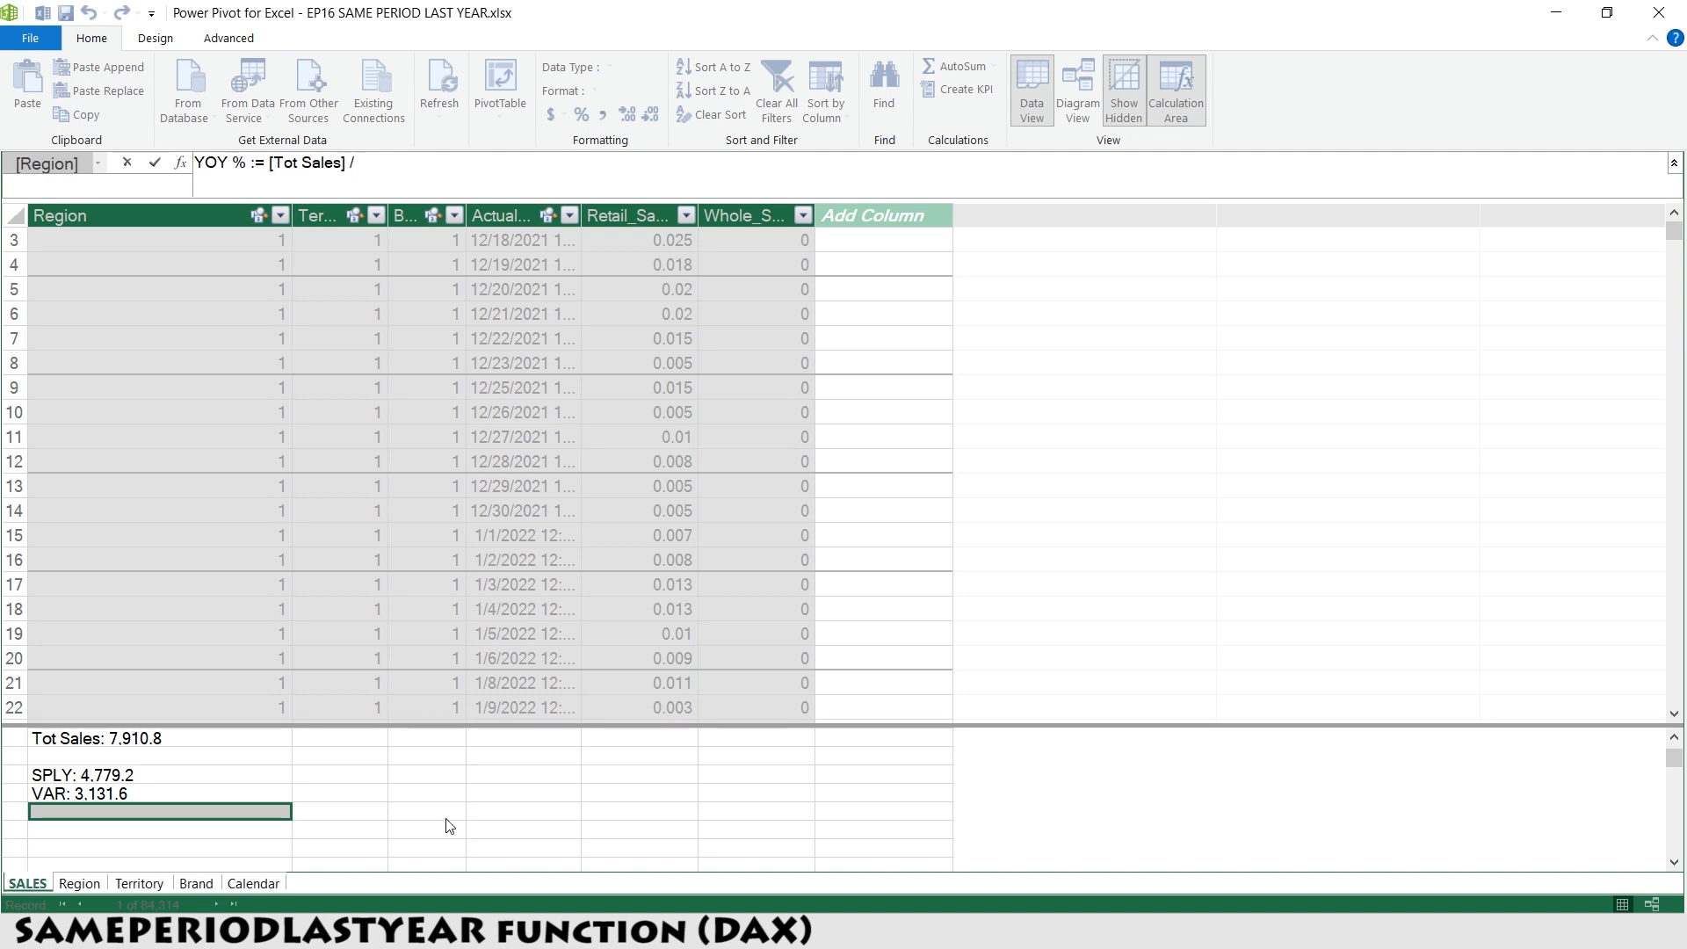
text( [S)
key(Tab)
text(- 1)
key(Return)
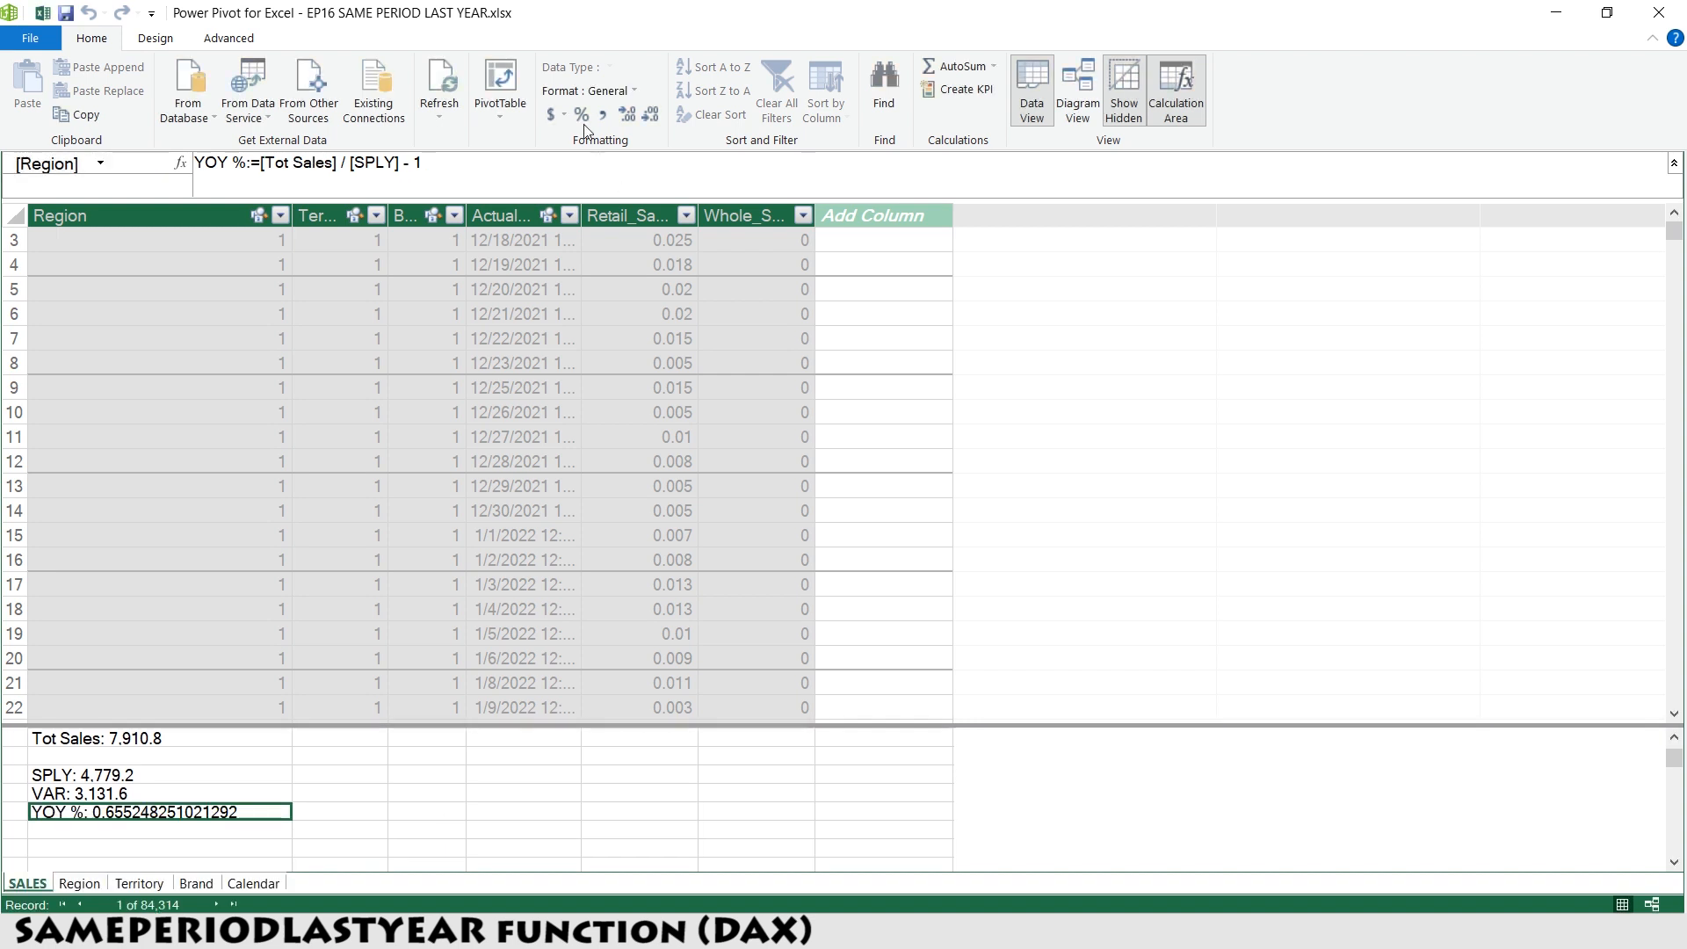
- Format the YOY % measure as a percentage without decimals and add it to the pivot table's values
click(582, 116)
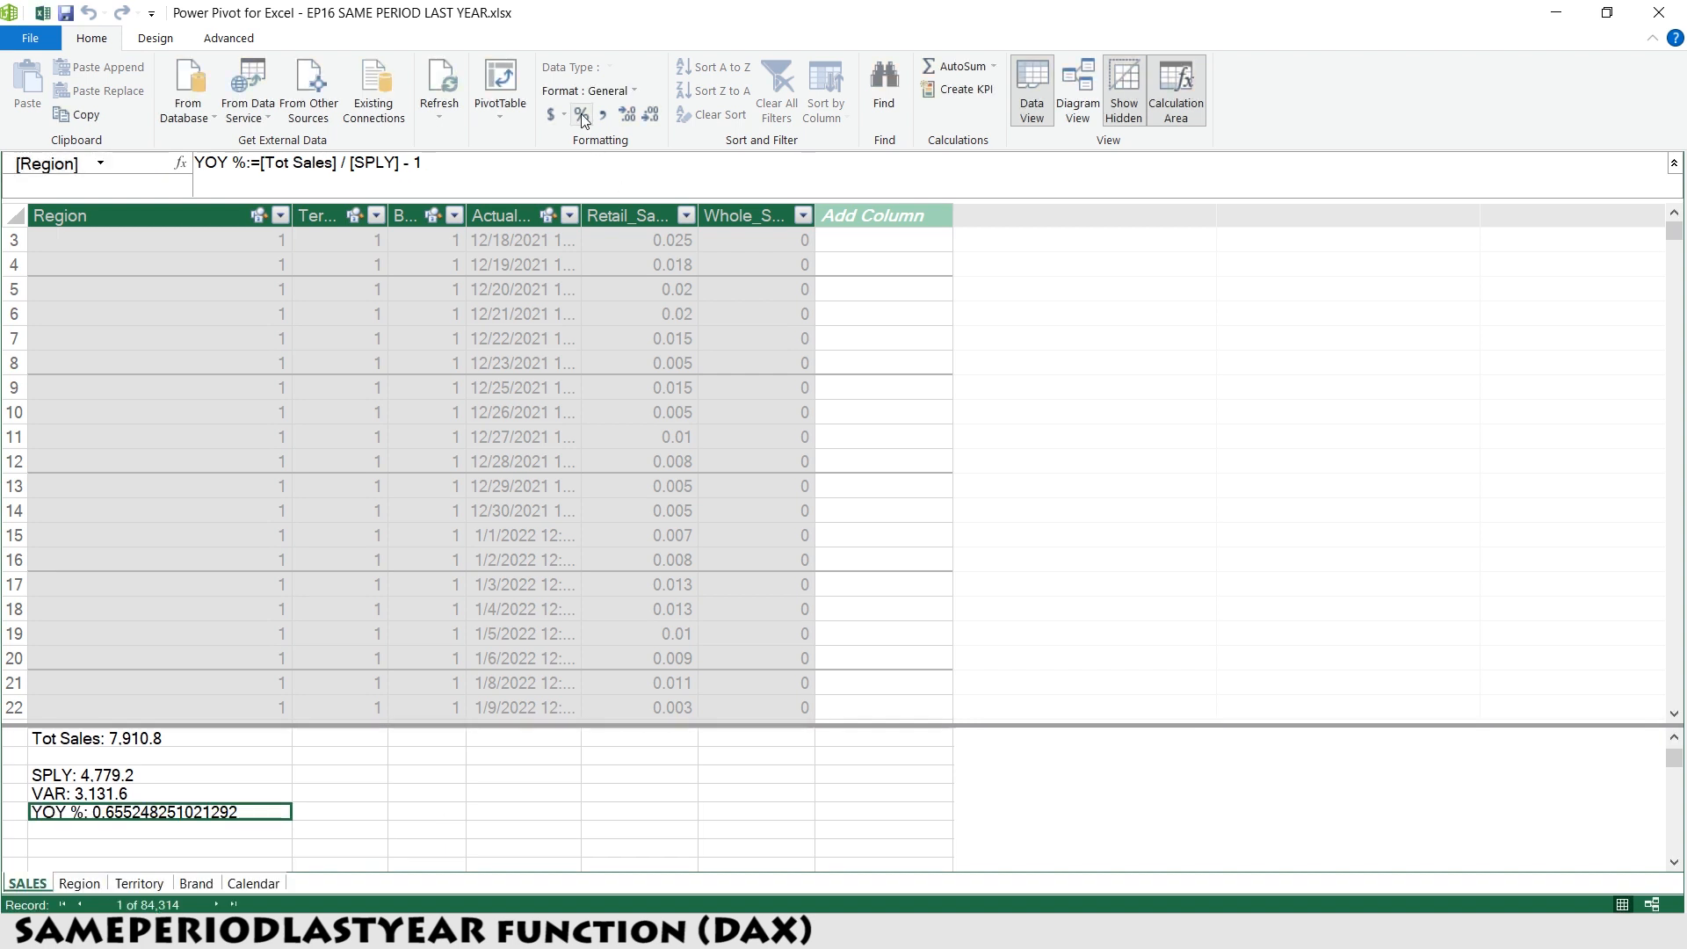
click(651, 114)
click(651, 115)
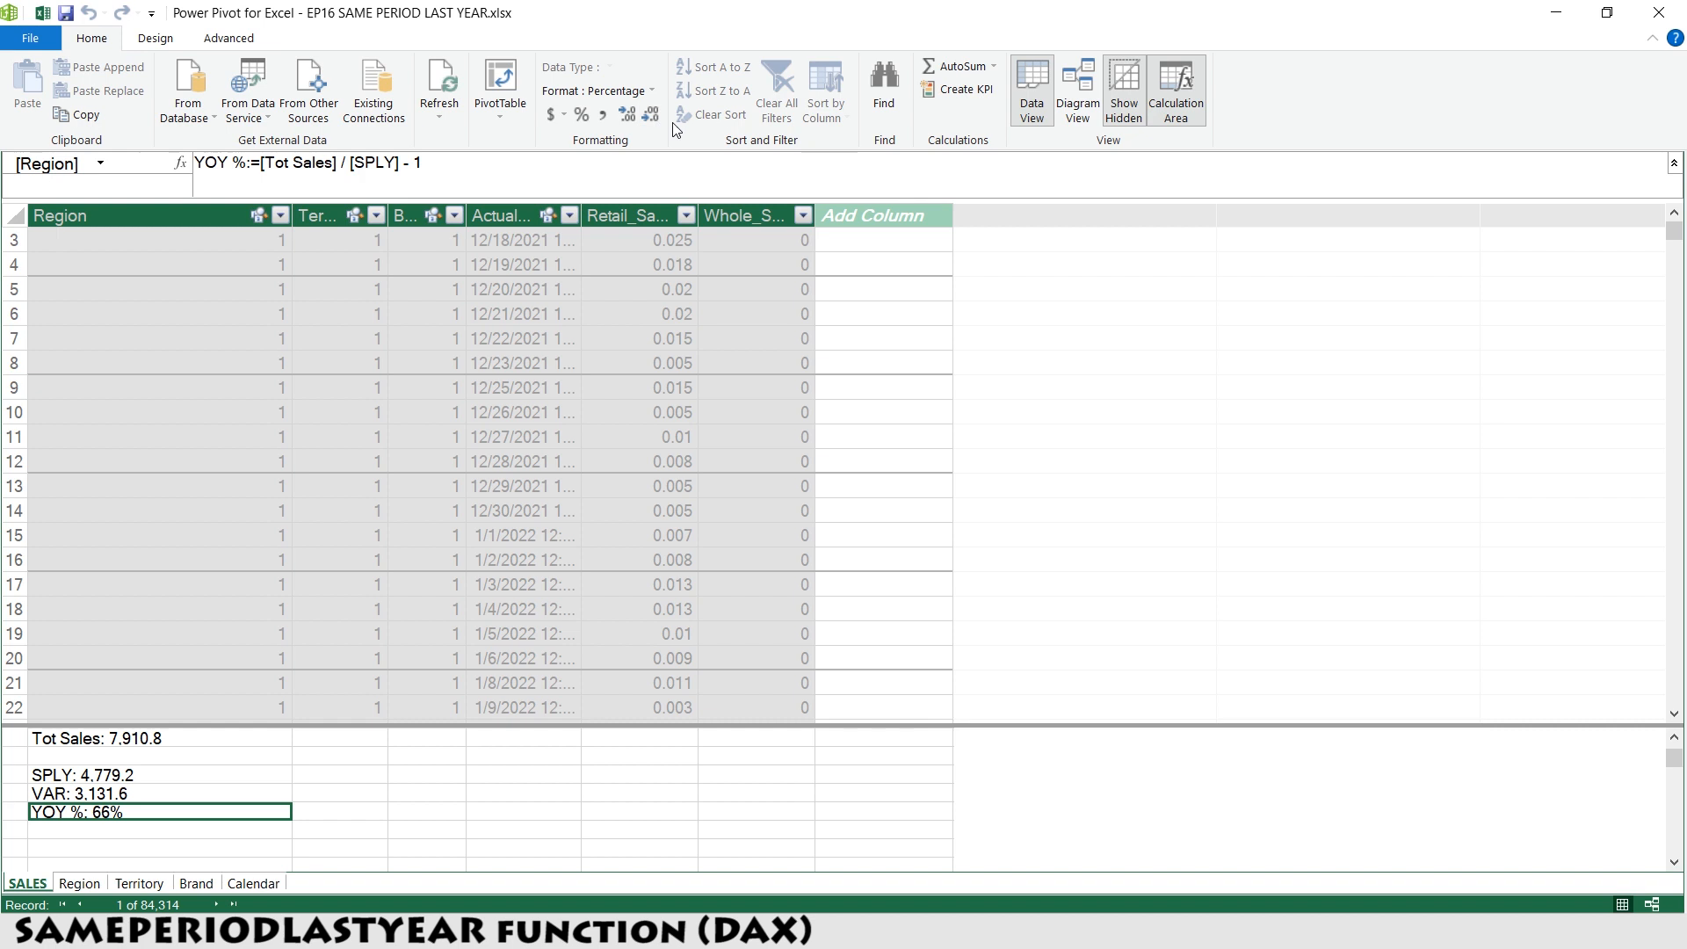
click(1556, 12)
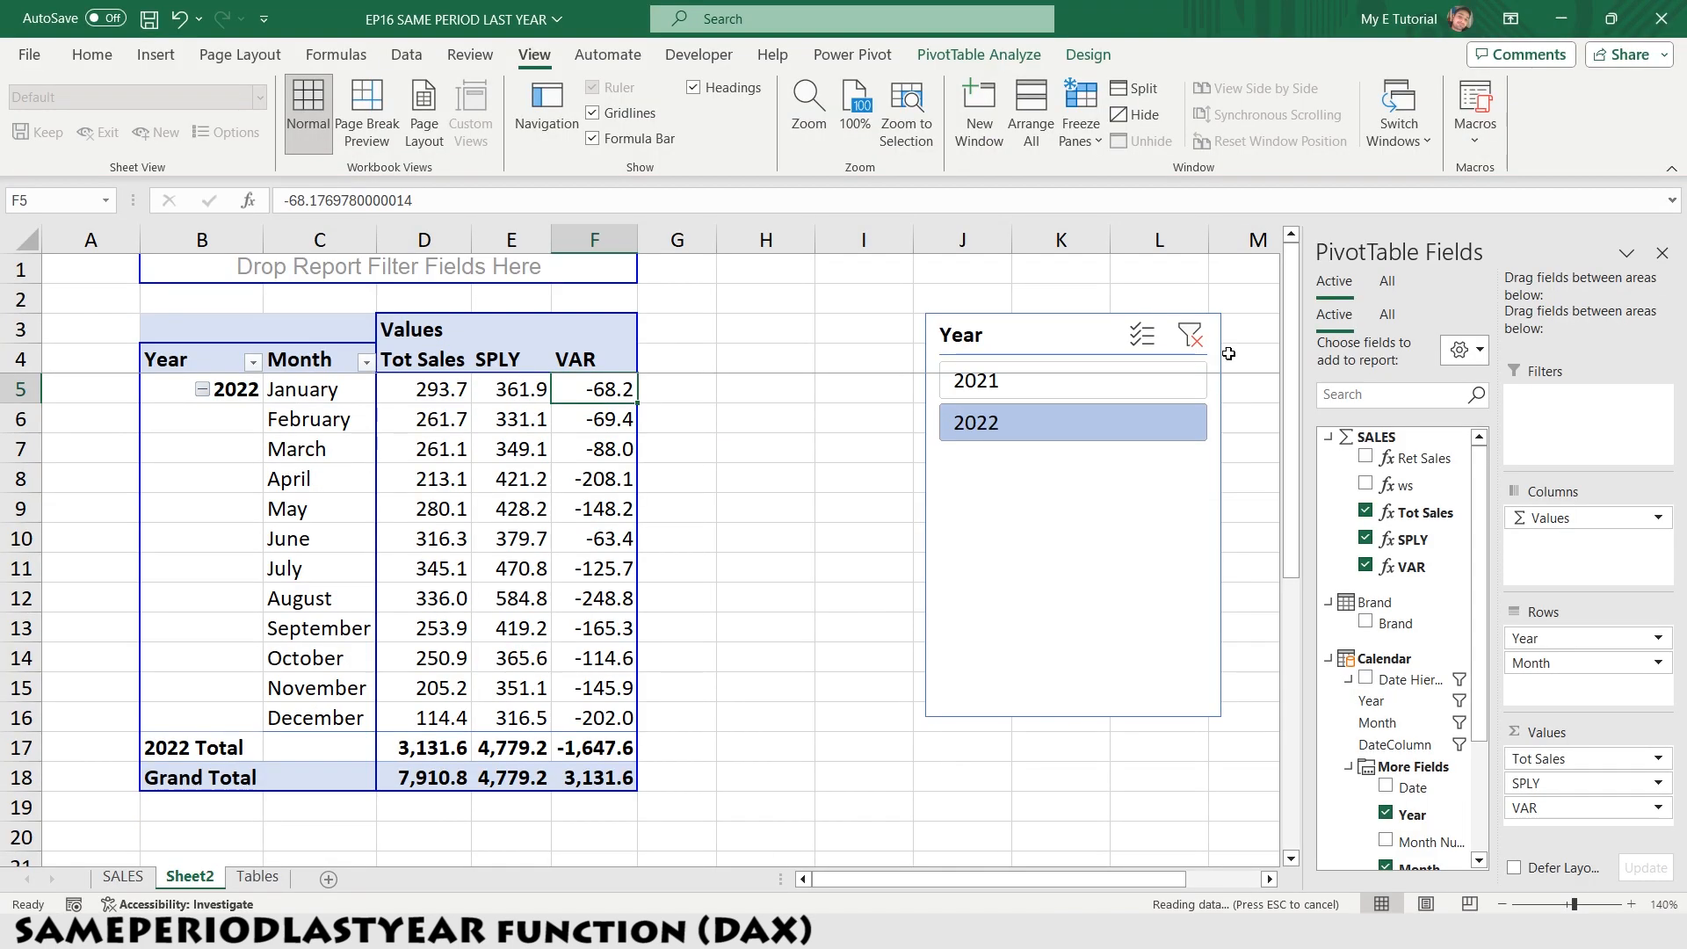
click(1367, 560)
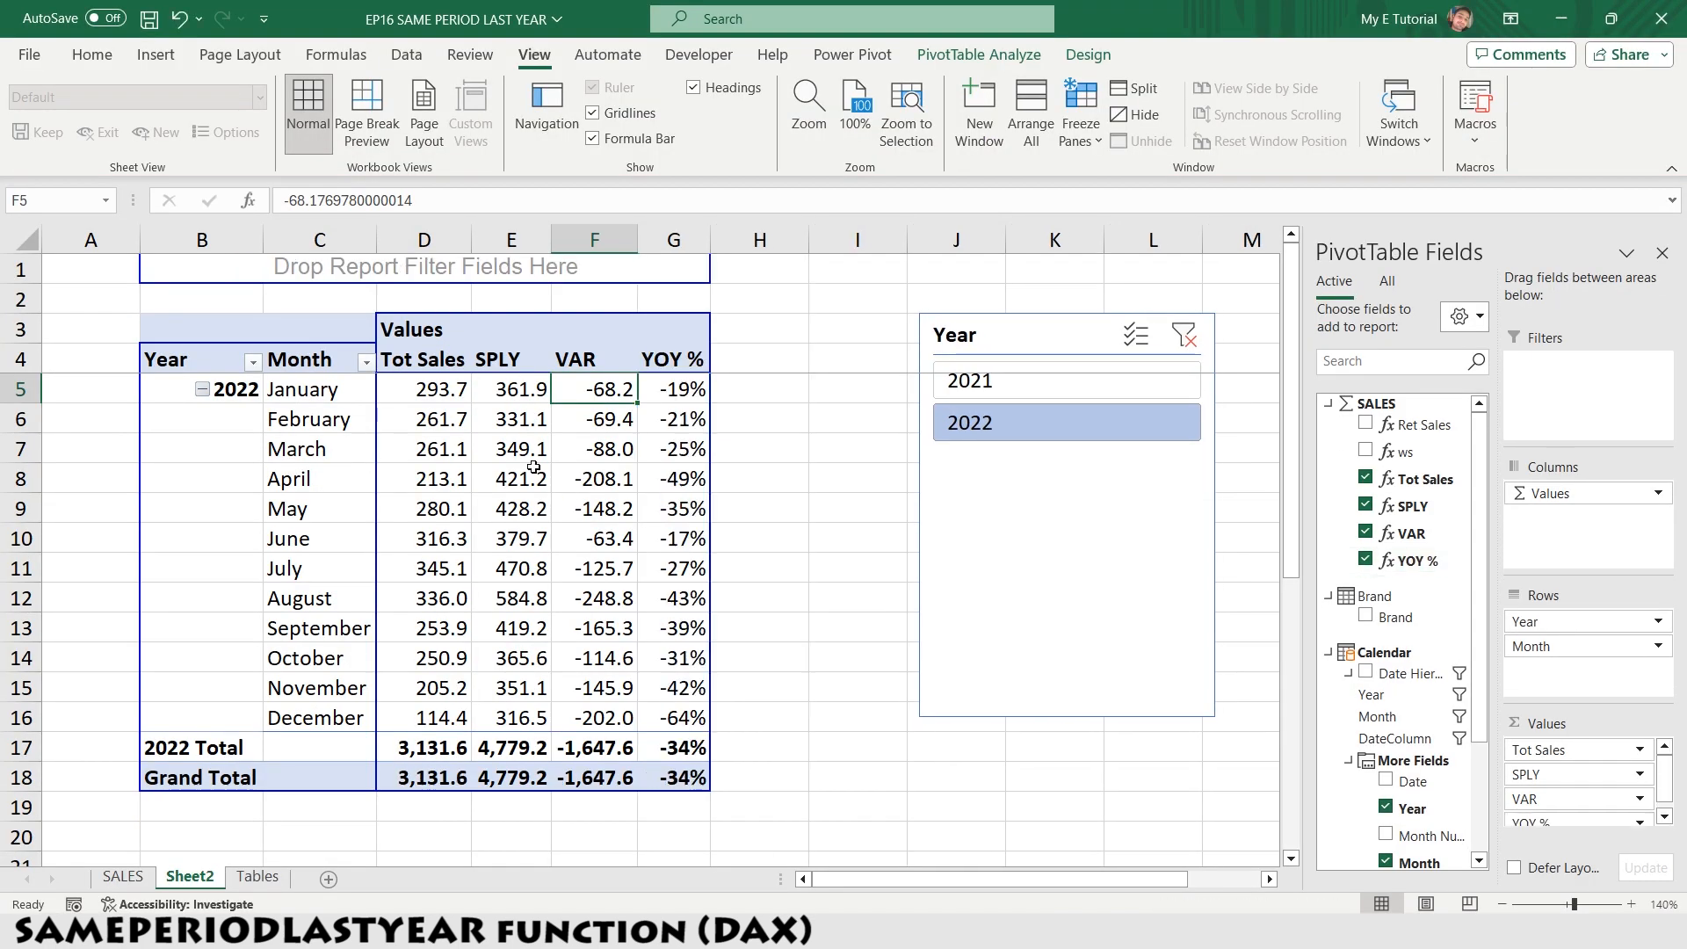
- Go through the 2022 rows month by month from January to December to examine their sales, variance and YOY %
click(316, 389)
key(shift+space)
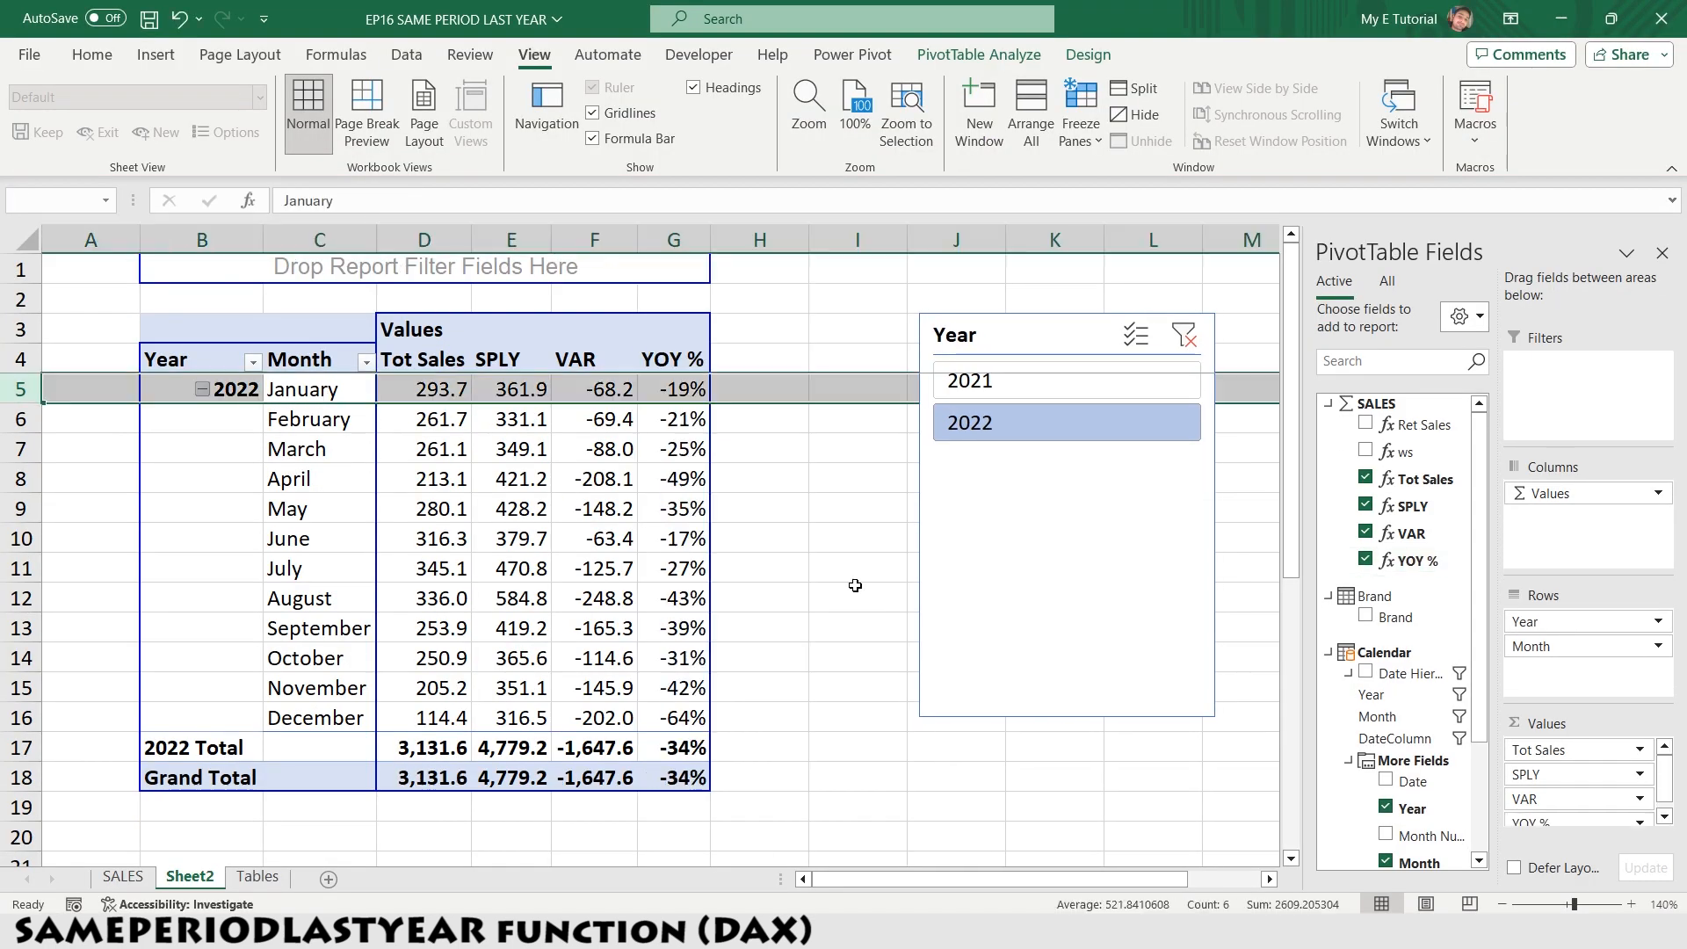
key(Down)
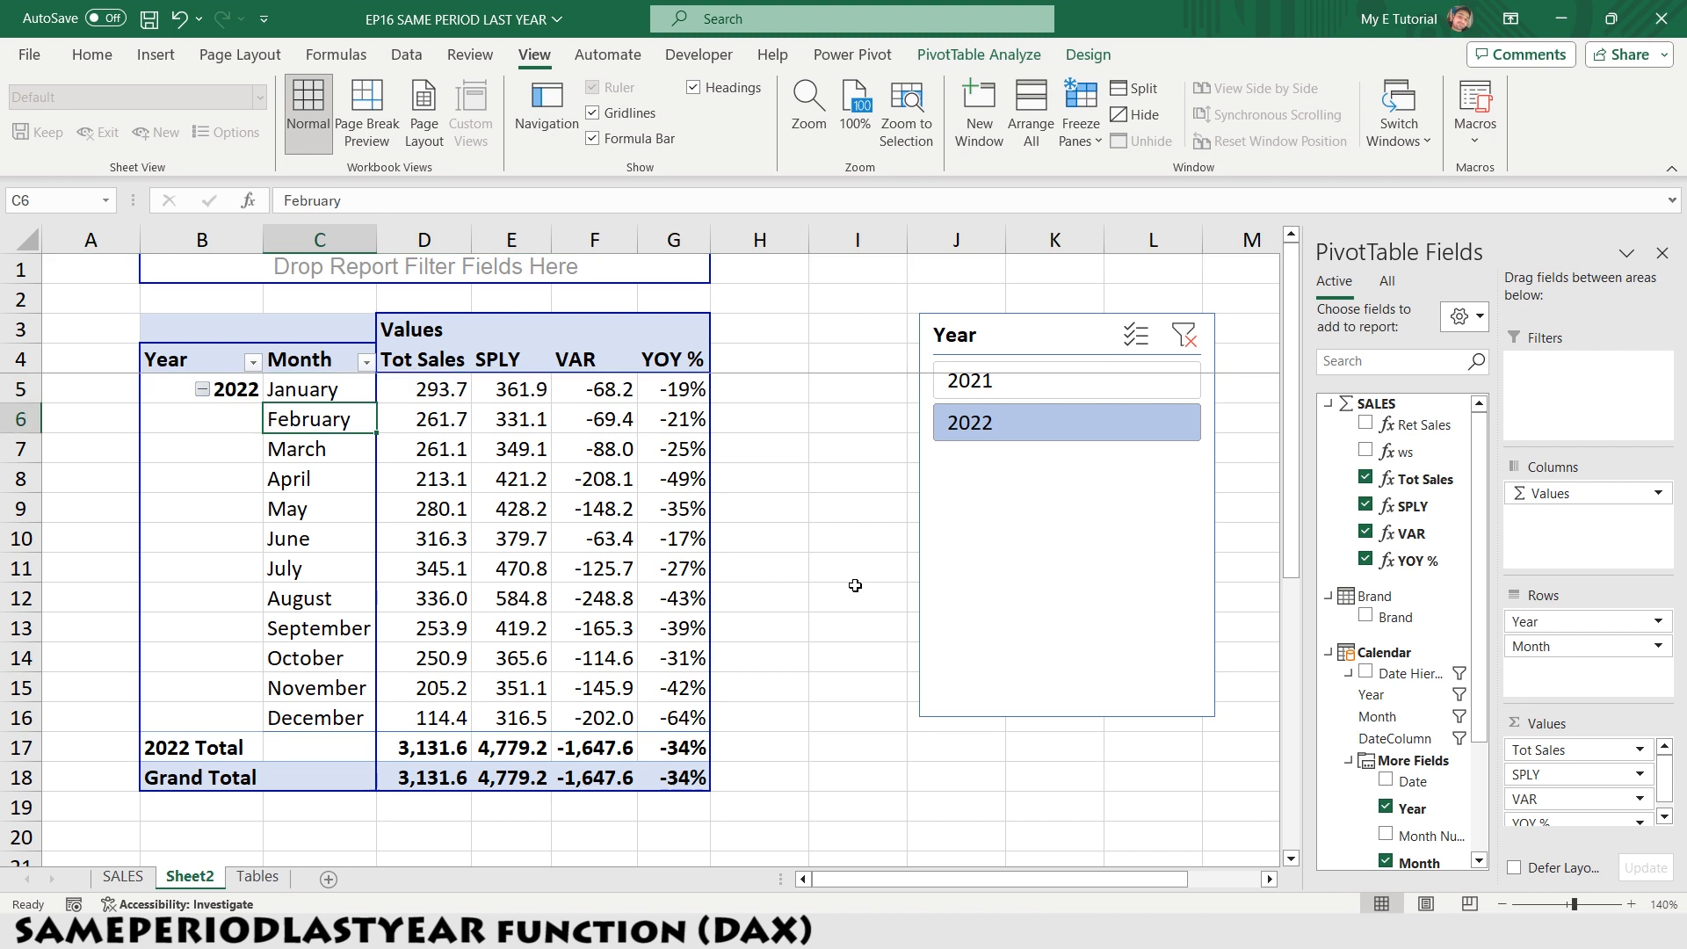
key(shift+space)
key(Down)
key(Down)
key(Down)
key(Down)
key(Down)
key(Down)
key(Down)
key(Down)
key(Down)
key(Down)
key(Down)
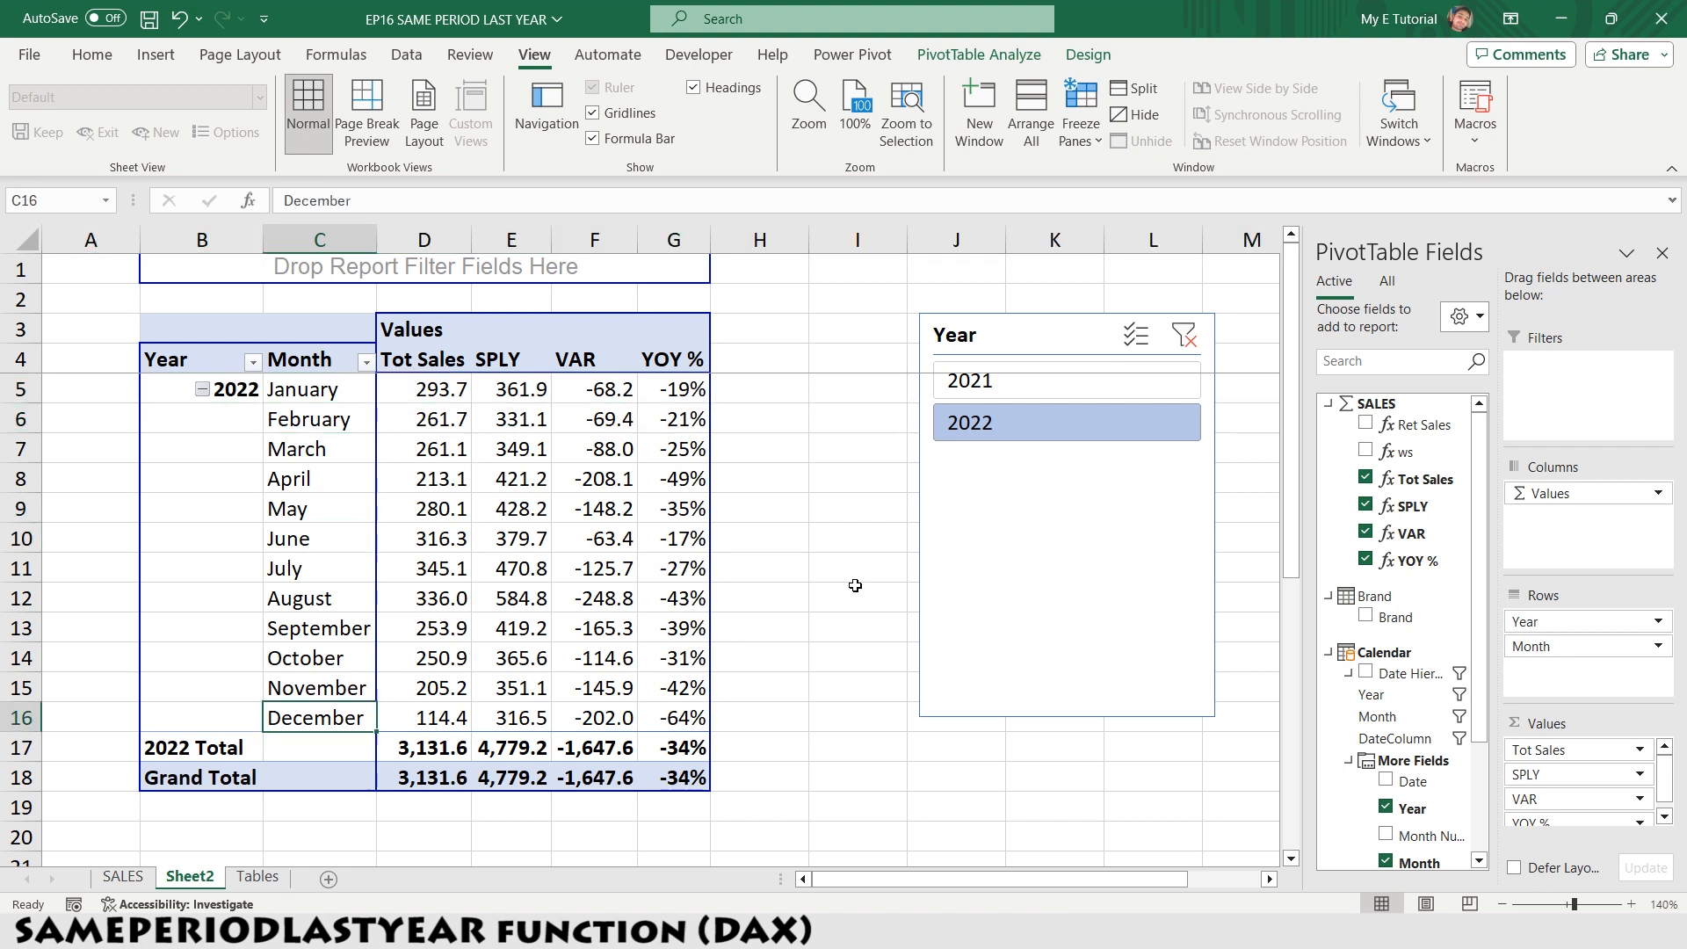
- Examine the 2022 Total row across Tot Sales, SPLY, VAR and YOY %
key(Right)
key(Right)
key(Left)
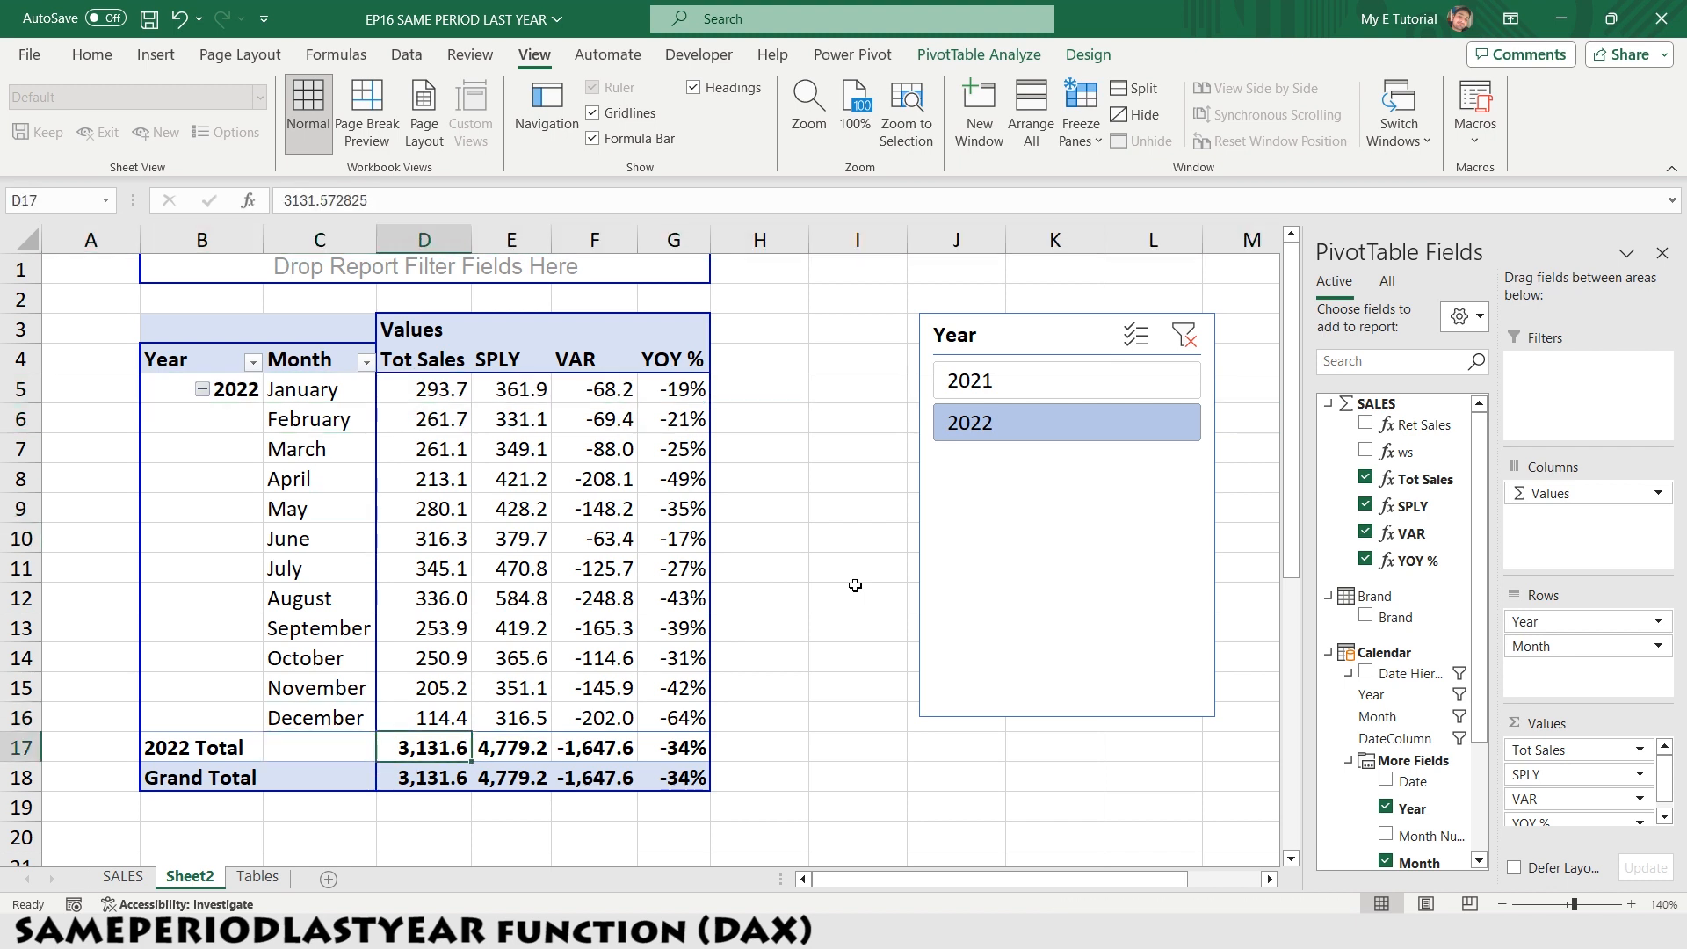
key(Right)
key(Right)
key(Right)
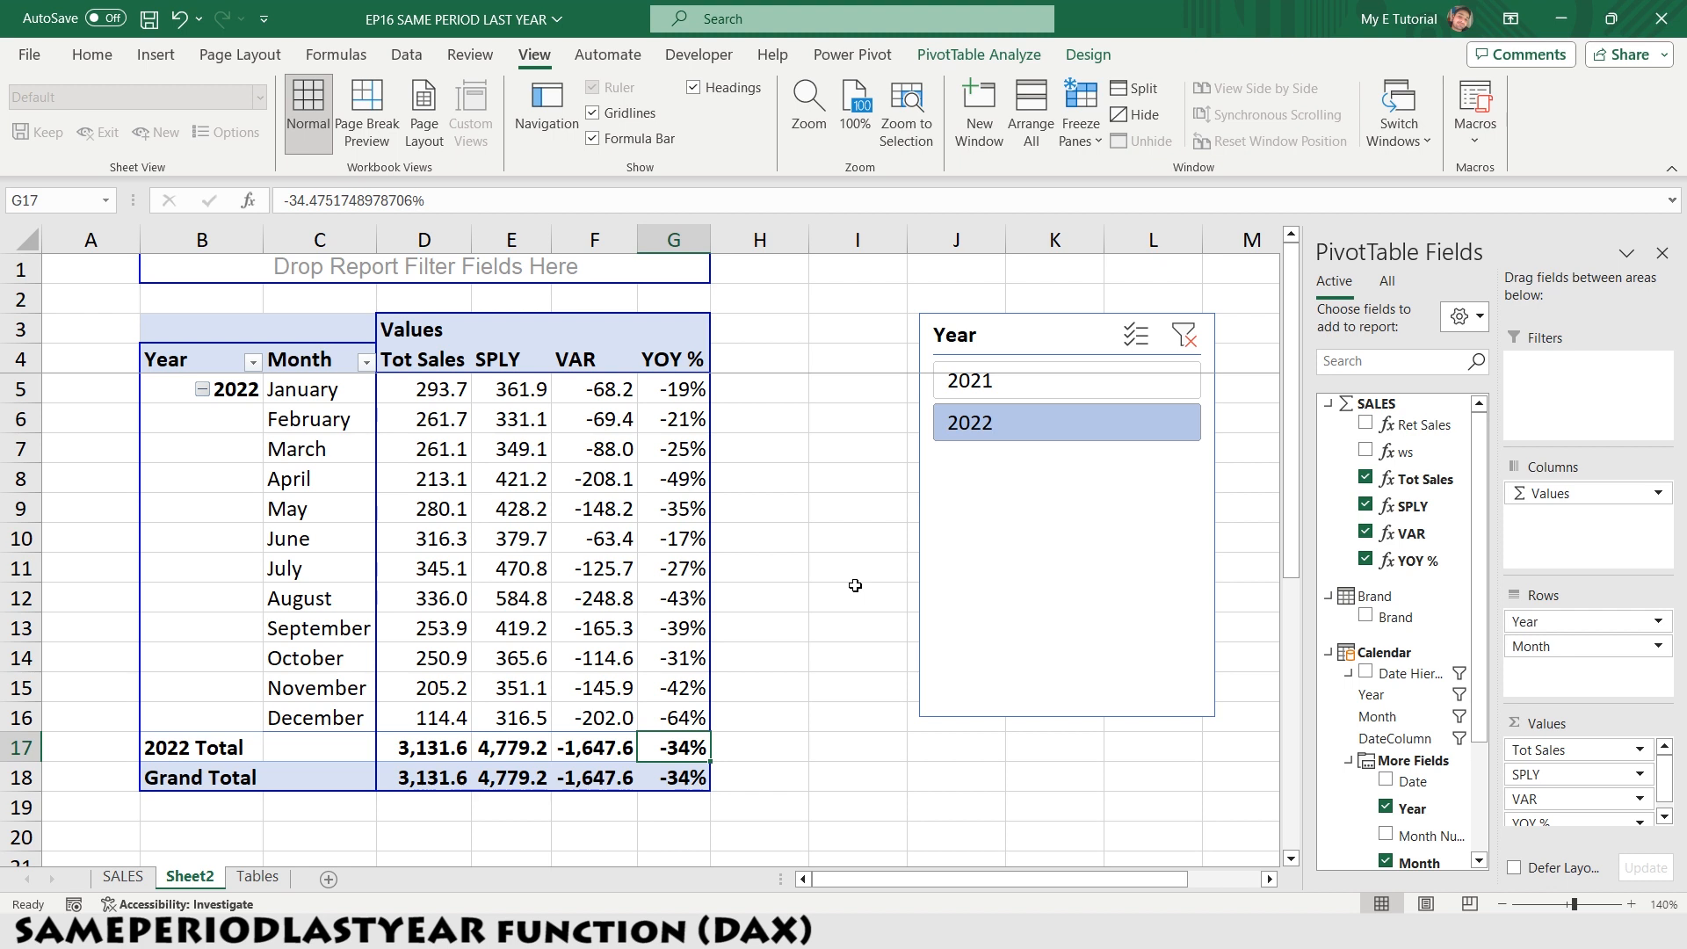